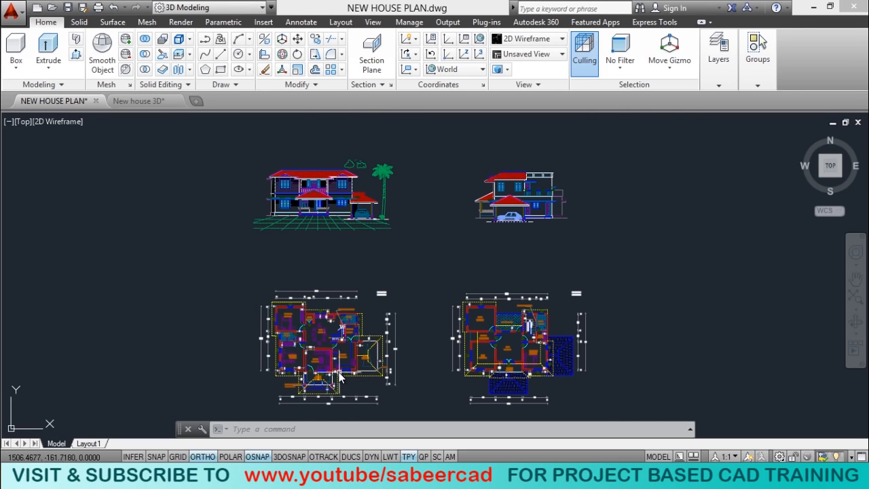
# - Examine the front and side elevations and the two floor plans in the house drawing
pyautogui.scroll(3, 339, 378)
pyautogui.scroll(-3, 332, 366)
pyautogui.scroll(2, 321, 353)
pyautogui.scroll(-3, 321, 353)
pyautogui.scroll(5, 302, 189)
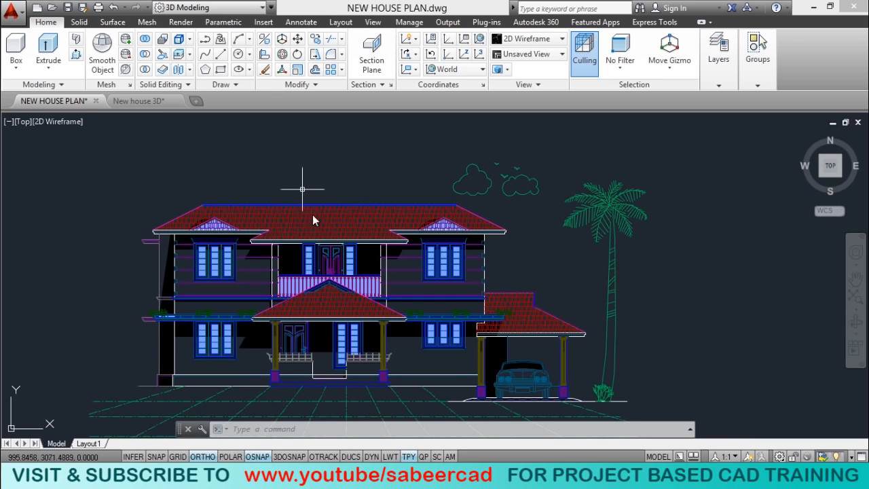
pyautogui.moveTo(367, 283); pyautogui.dragTo(355, 245, button='middle')
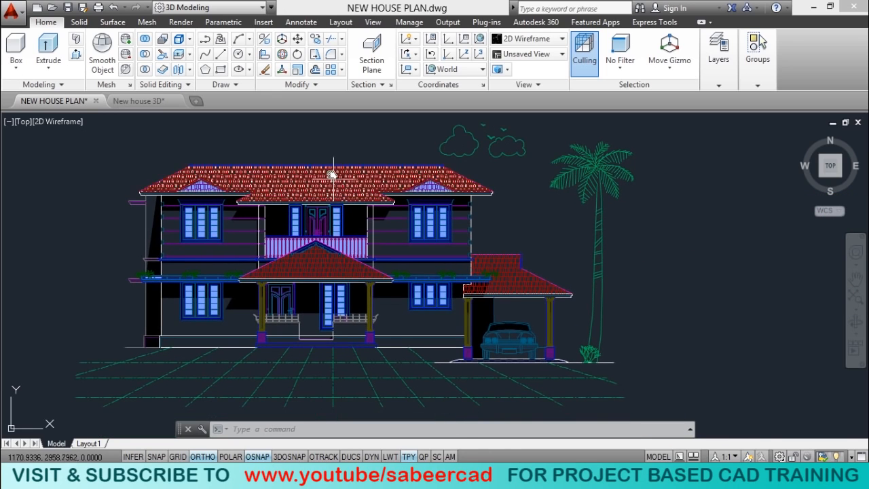
pyautogui.scroll(-5, 333, 174)
pyautogui.scroll(2, 348, 333)
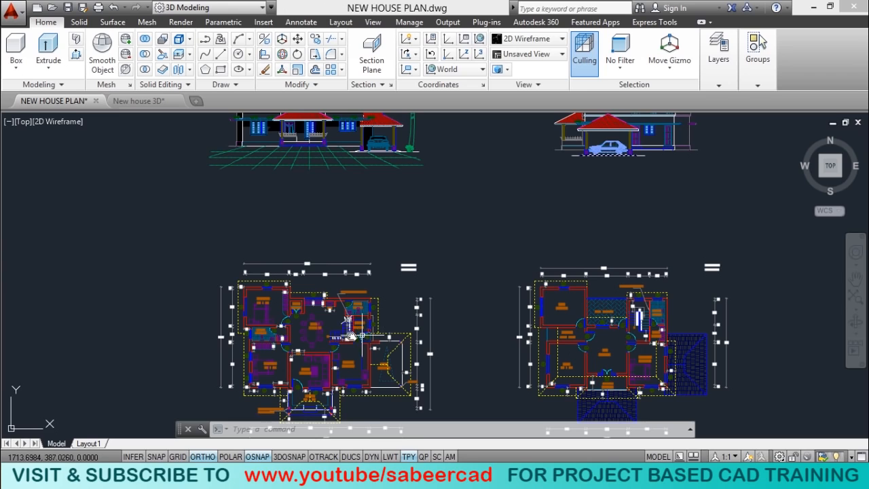
pyautogui.scroll(-2, 345, 327)
pyautogui.scroll(-1, 328, 307)
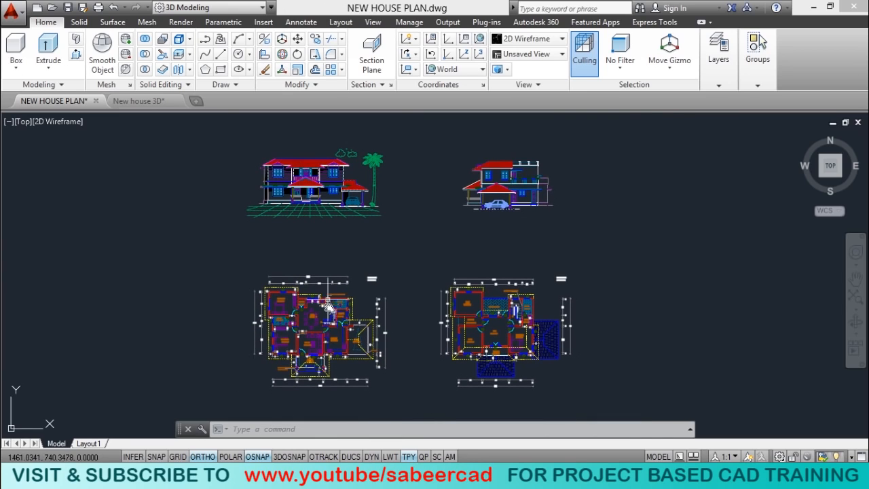
pyautogui.scroll(1, 327, 305)
pyautogui.scroll(1, 325, 303)
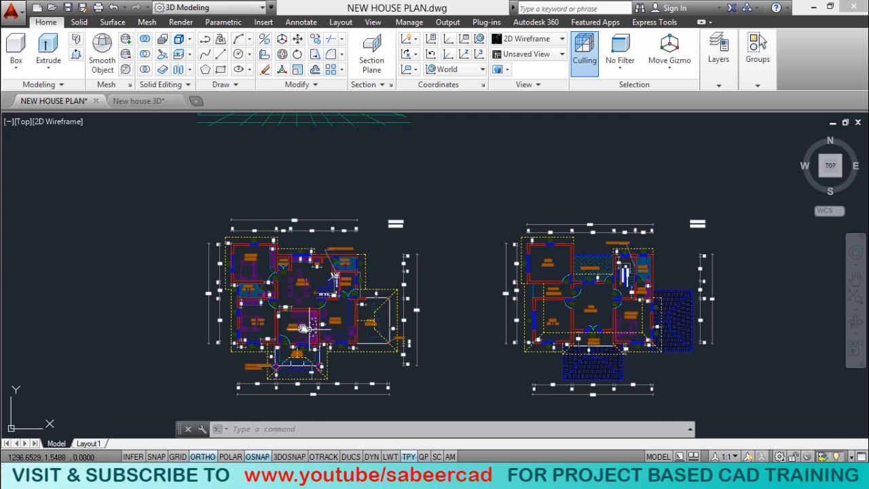
pyautogui.scroll(1, 319, 342)
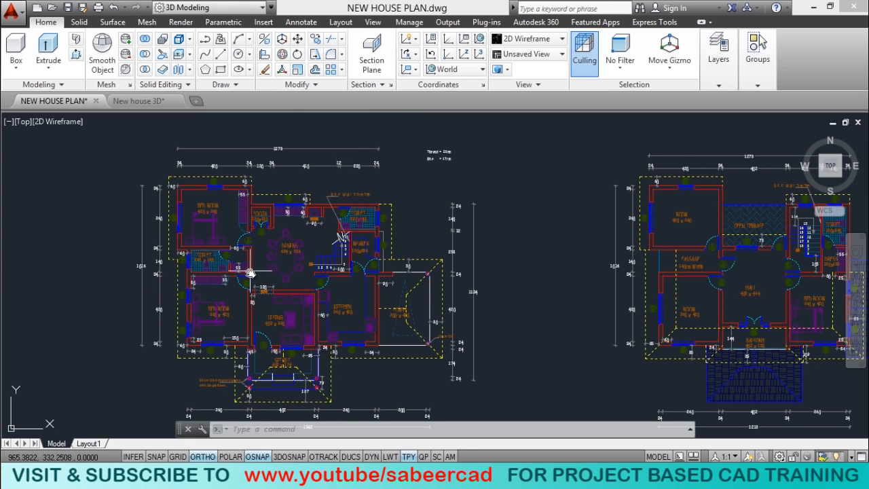
# - View the model in New house 3D, and return to NEW HOUSE PLAN to inspect the floor plans and the front elevation's entrance
pyautogui.click(140, 101)
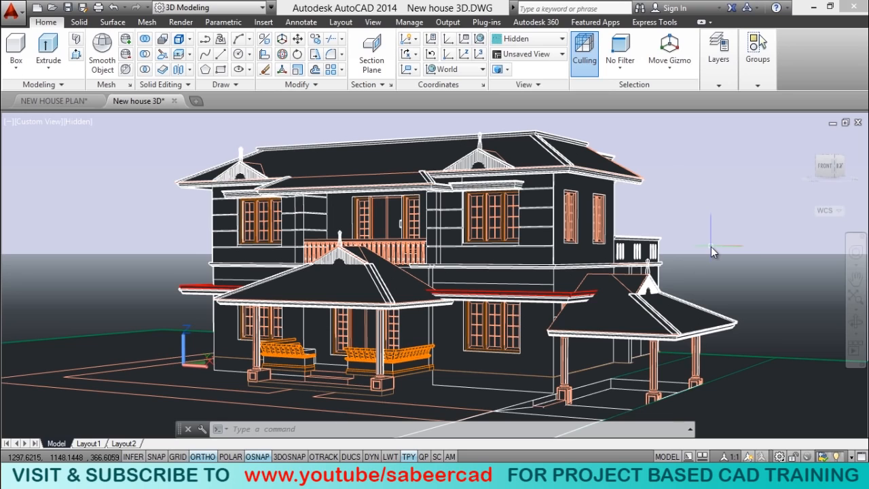
pyautogui.click(45, 102)
pyautogui.scroll(-3, 385, 323)
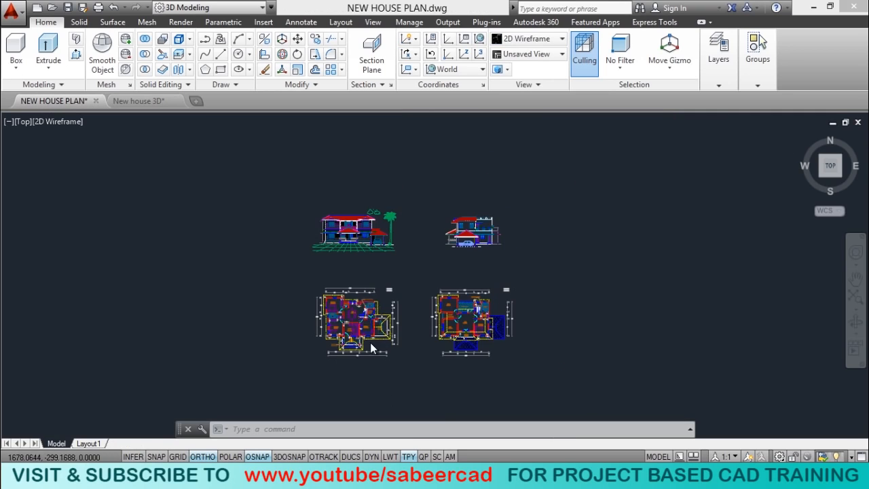
pyautogui.scroll(1, 370, 342)
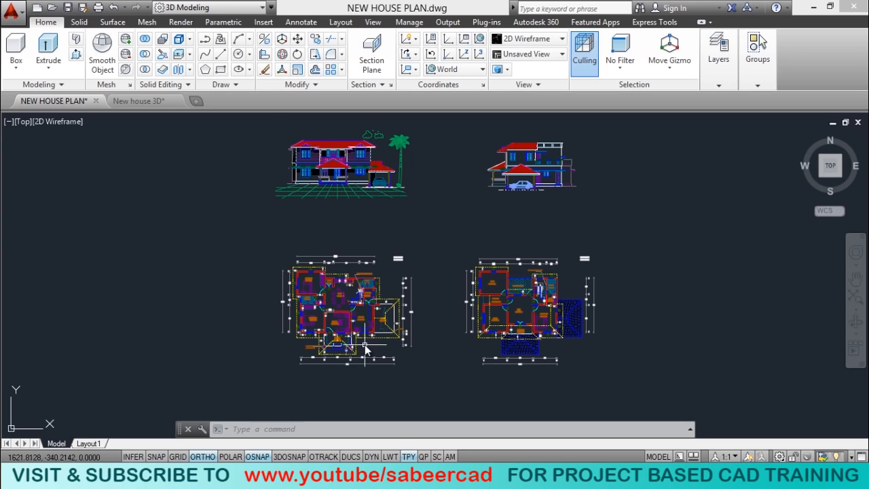
pyautogui.scroll(2, 361, 350)
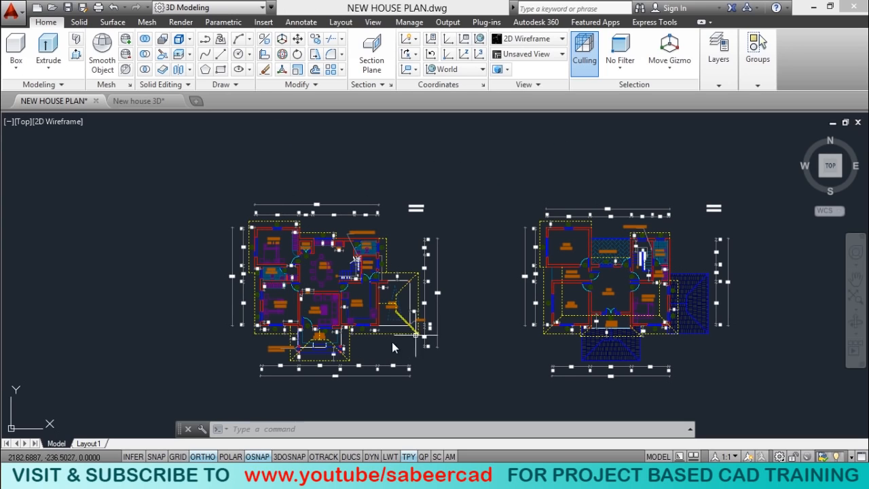
pyautogui.scroll(-2, 377, 367)
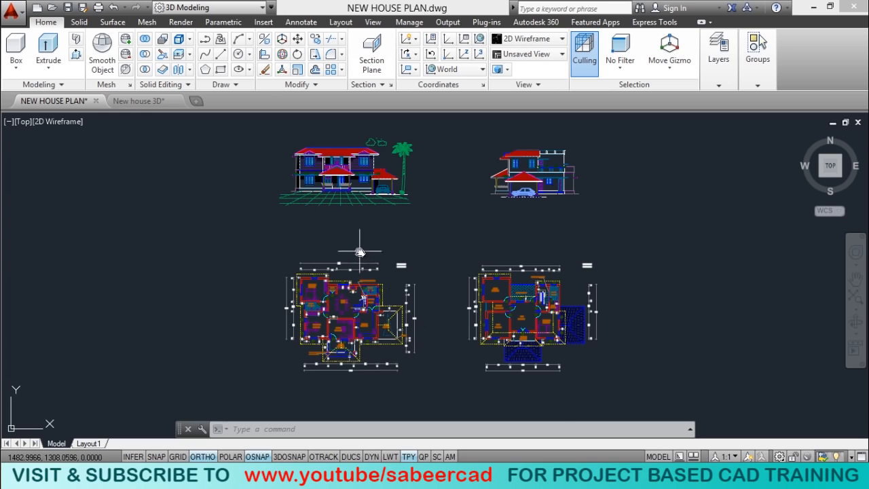
pyautogui.moveTo(355, 246); pyautogui.dragTo(356, 320, button='middle')
pyautogui.scroll(3, 351, 261)
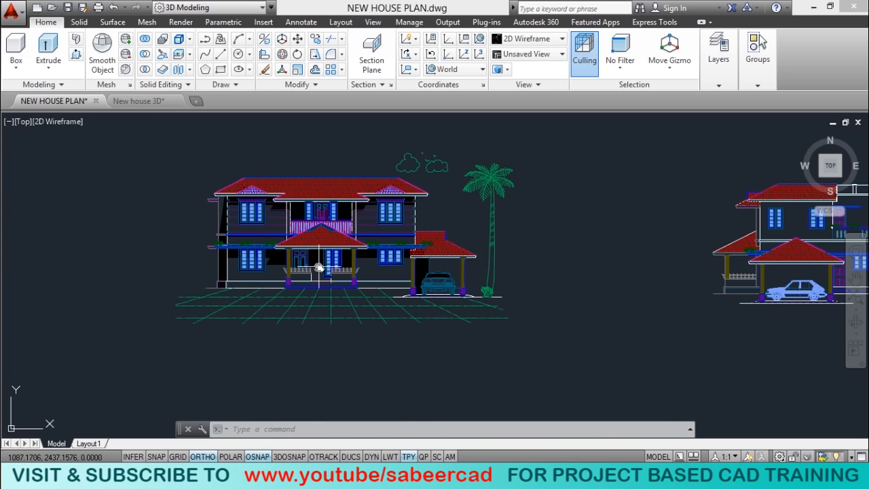
pyautogui.scroll(2, 337, 255)
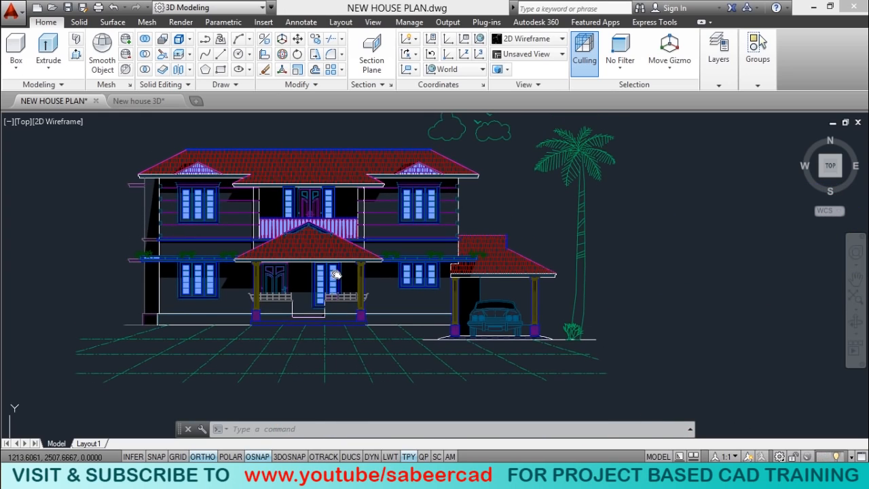
pyautogui.scroll(2, 278, 277)
pyautogui.scroll(2, 278, 279)
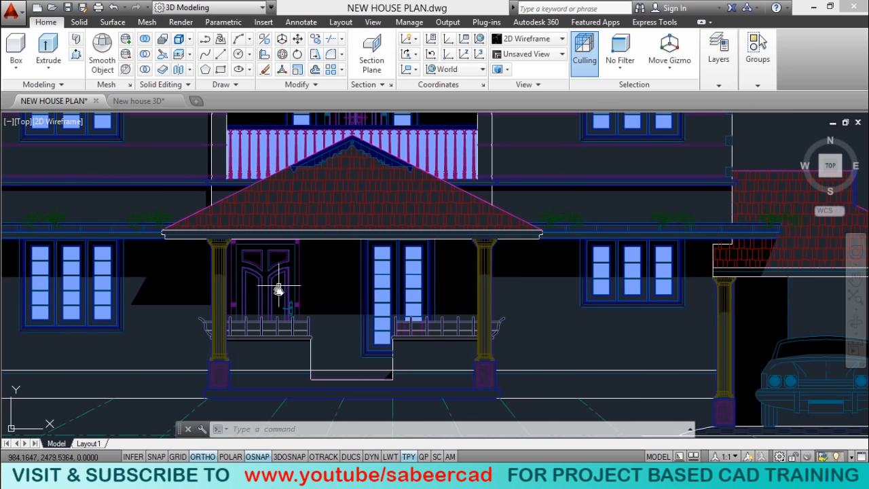
pyautogui.scroll(-2, 253, 344)
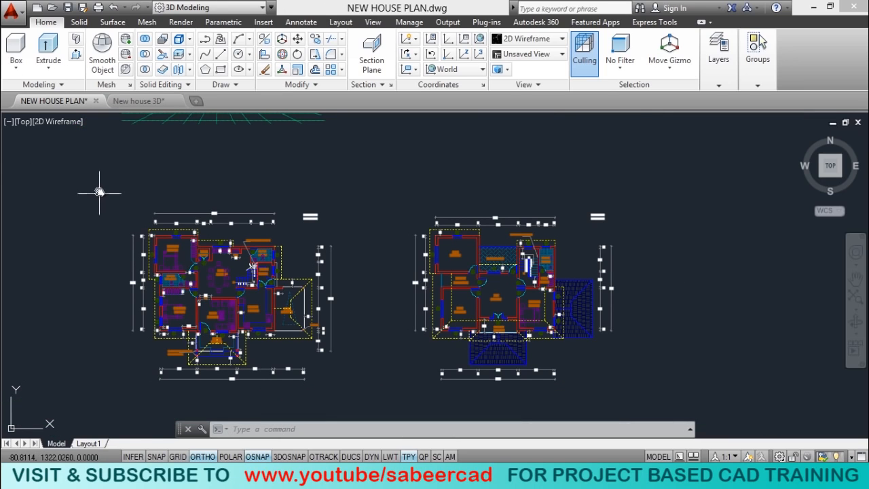
# - Copy both floor plans with all their dimensions to the clipboard, leaving out the elevations
pyautogui.click(99, 189)
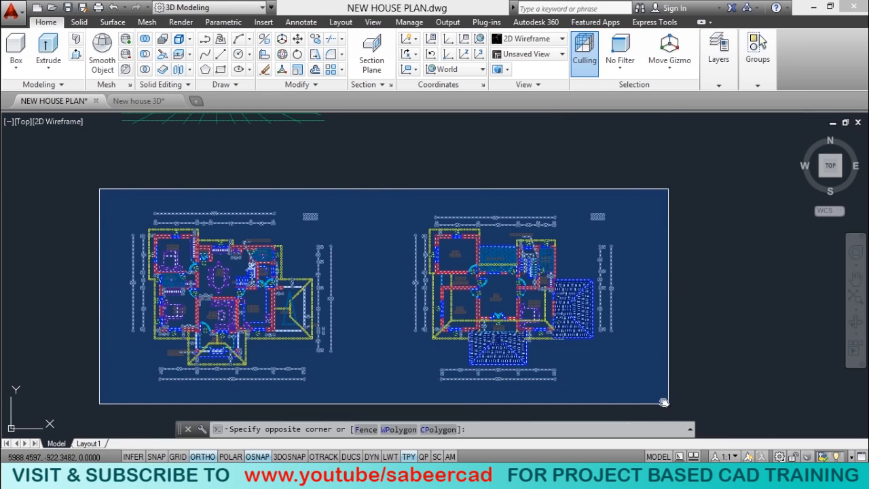
pyautogui.click(671, 406)
pyautogui.hotkey('ctrl', 'c')
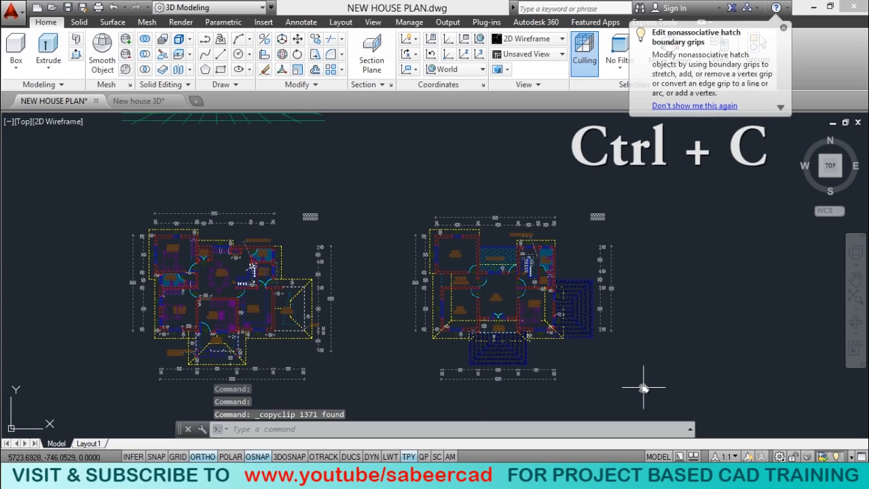
# - Create a new drawing from the acadiso.dwt template
pyautogui.click(36, 9)
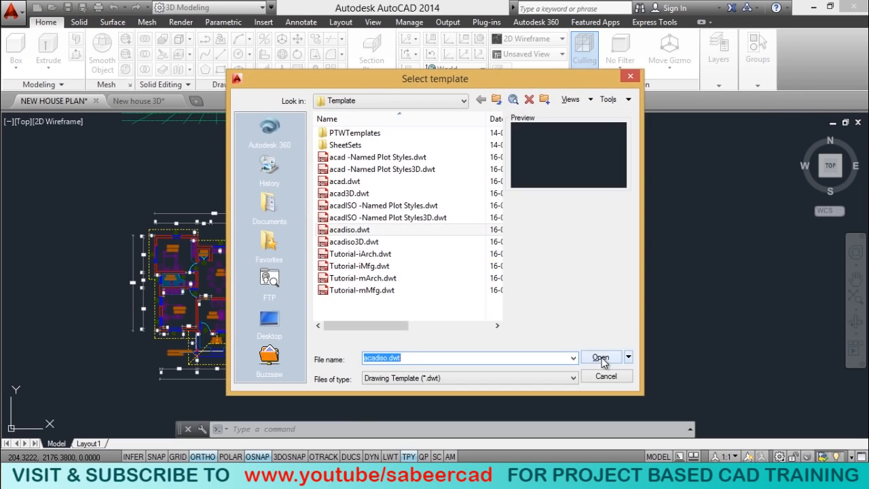
pyautogui.click(601, 357)
pyautogui.click(434, 317)
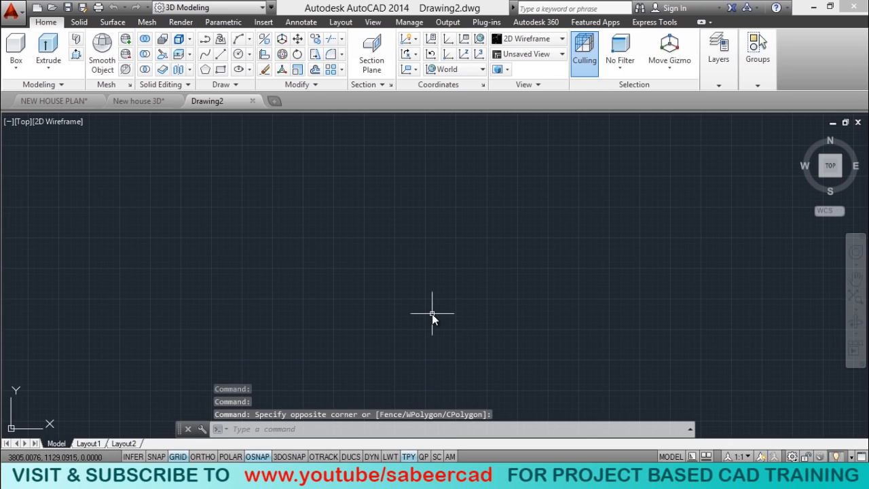
# - Paste the copied floor plans into the empty new drawing
pyautogui.hotkey('ctrl', 'v')
pyautogui.moveTo(432, 314); pyautogui.dragTo(127, 390, button='middle')
pyautogui.click(127, 390)
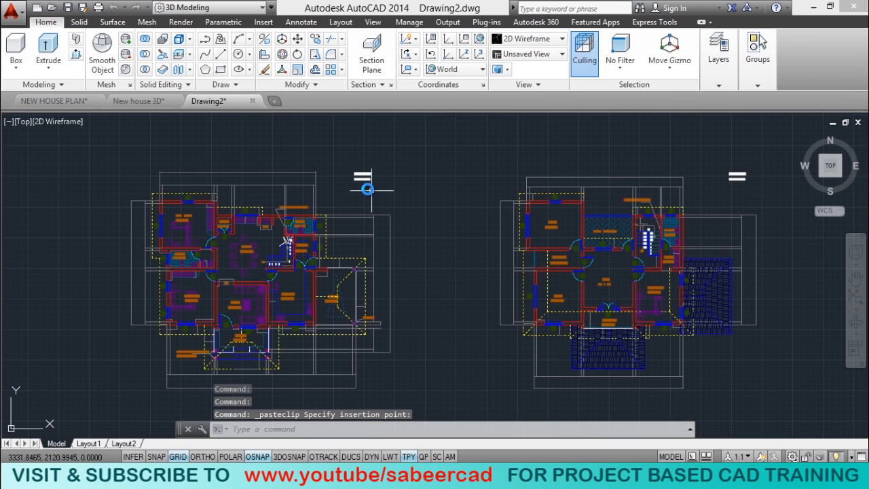
# - Review the three open drawings, looking at the front elevation in NEW HOUSE PLAN and the model in New house 3D
pyautogui.click(73, 99)
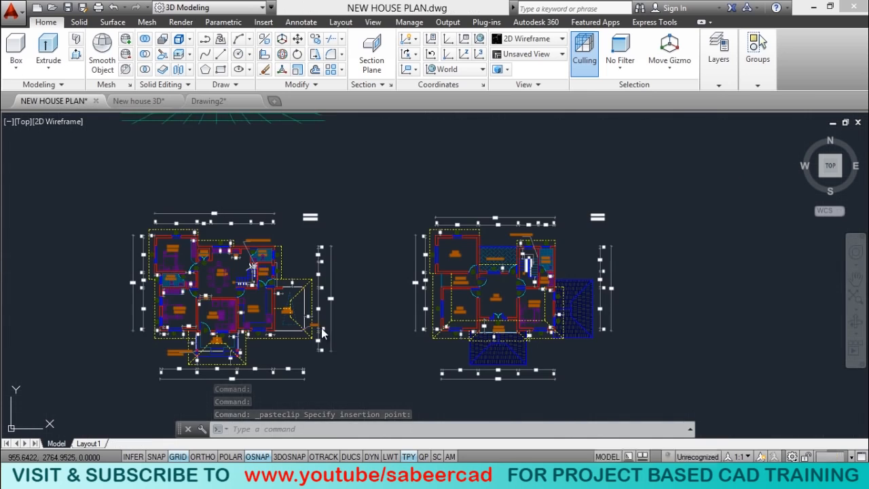
pyautogui.scroll(6, 261, 138)
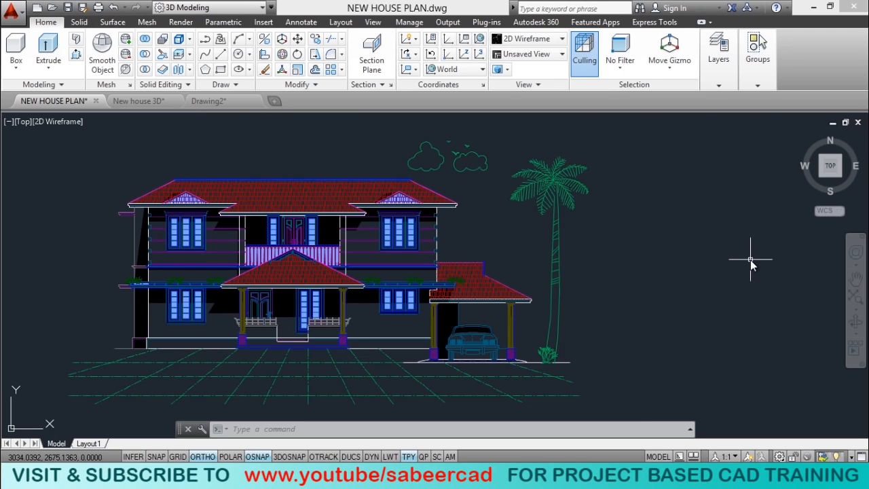
pyautogui.hotkey('ctrl', 'Tab')
pyautogui.hotkey('ctrl', 'Tab')
pyautogui.hotkey('ctrl', 'Tab')
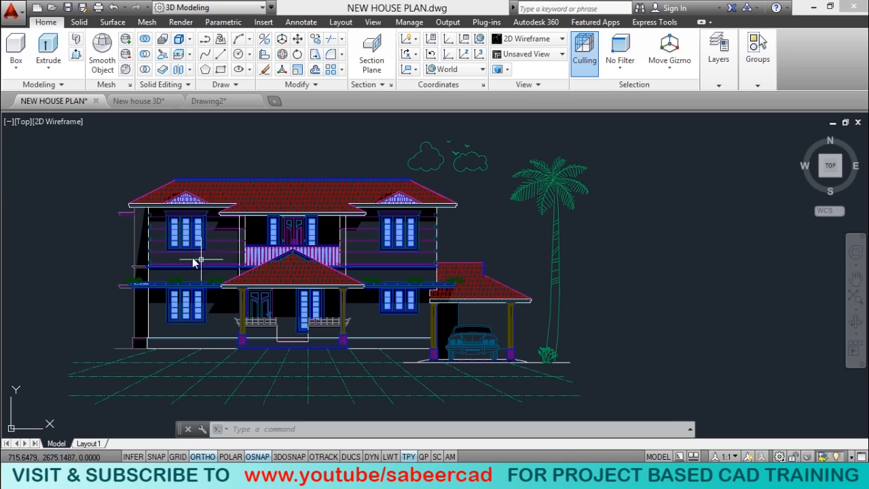
pyautogui.moveTo(116, 105)
pyautogui.click(140, 103)
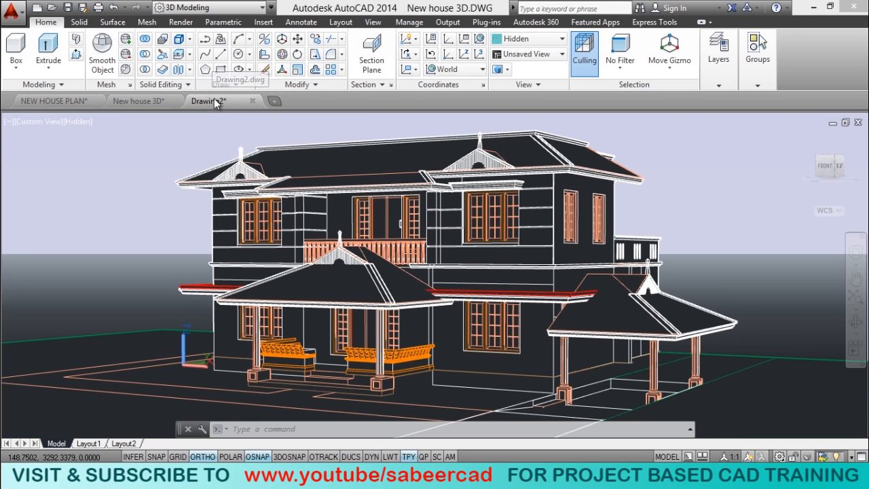
pyautogui.click(214, 101)
pyautogui.click(137, 103)
pyautogui.click(71, 102)
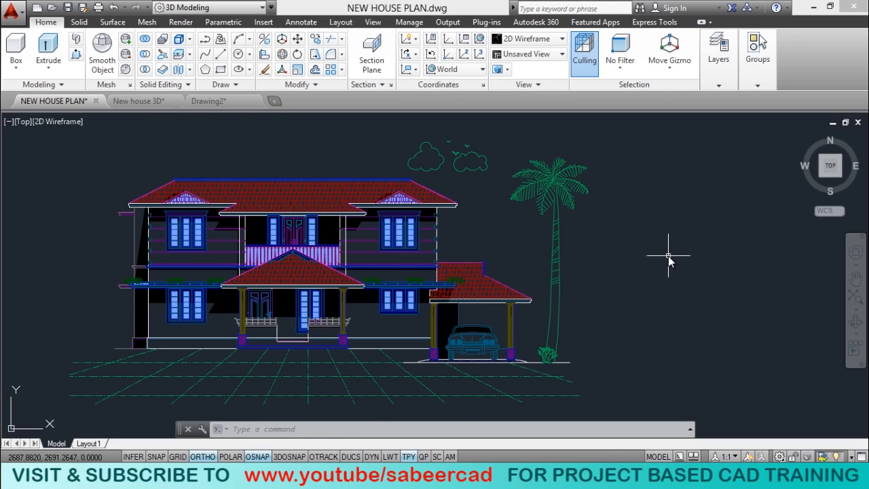
# - Switch to Drawing2 and examine the pasted ground floor plan, including the bedroom, living room, kitchen and porch
pyautogui.click(218, 100)
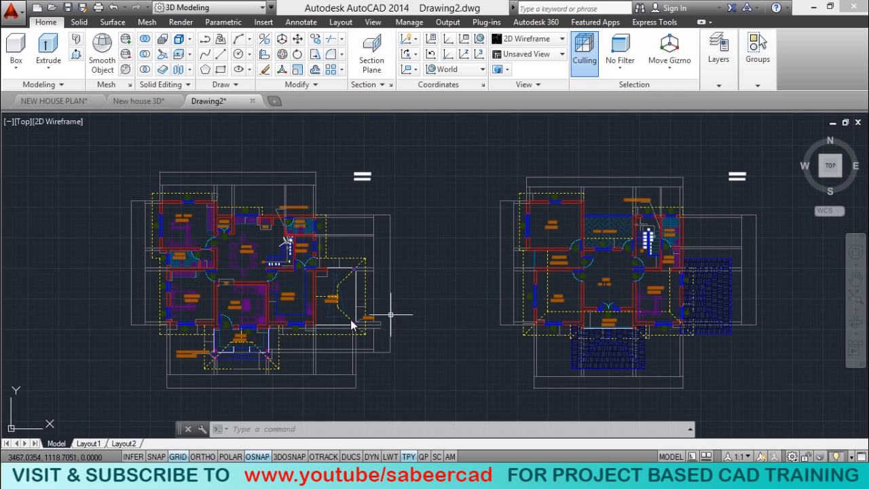
pyautogui.scroll(-2, 312, 322)
pyautogui.scroll(4, 281, 309)
pyautogui.scroll(-2, 313, 284)
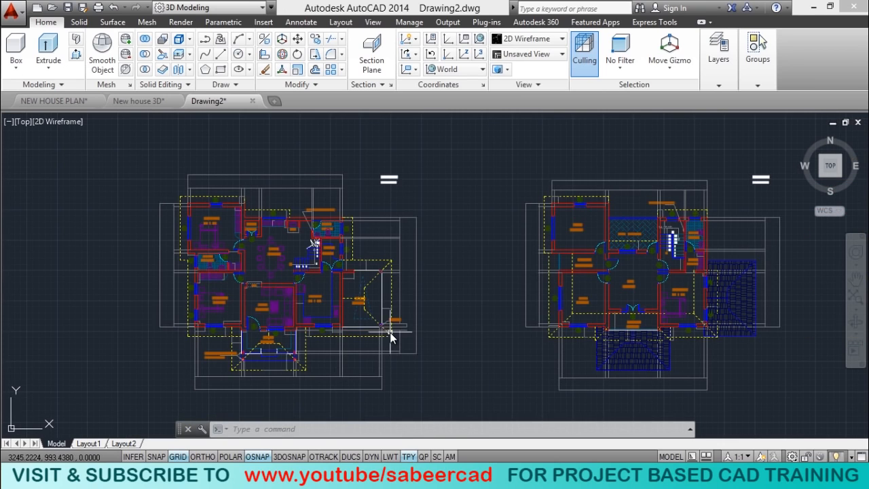
pyautogui.scroll(4, 390, 331)
pyautogui.scroll(2, 74, 275)
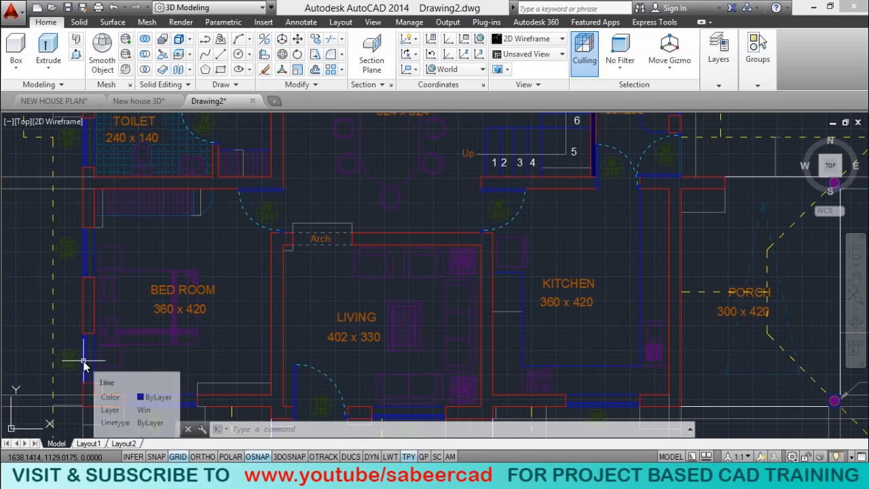
pyautogui.scroll(-4, 184, 287)
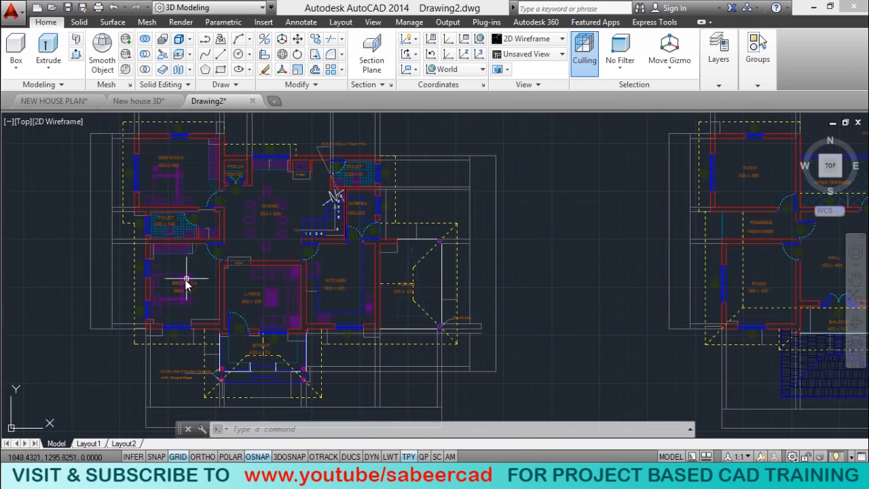
pyautogui.scroll(4, 278, 316)
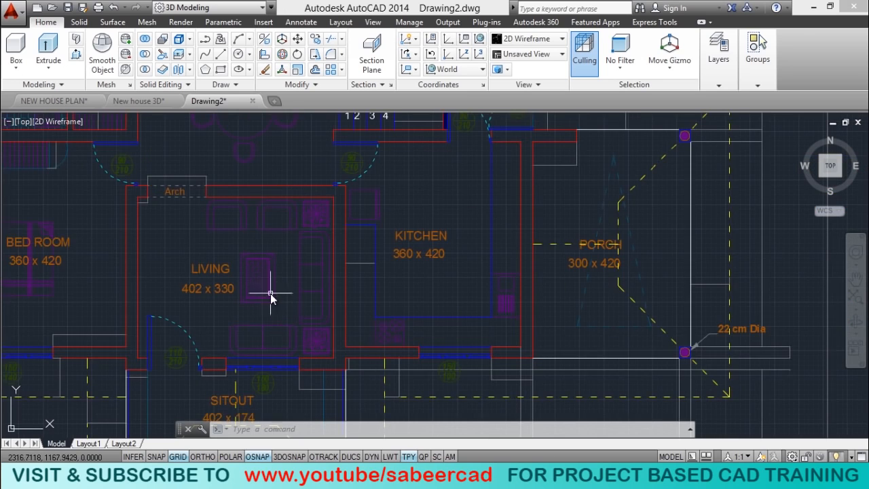
pyautogui.scroll(-2, 273, 295)
pyautogui.scroll(-4, 331, 317)
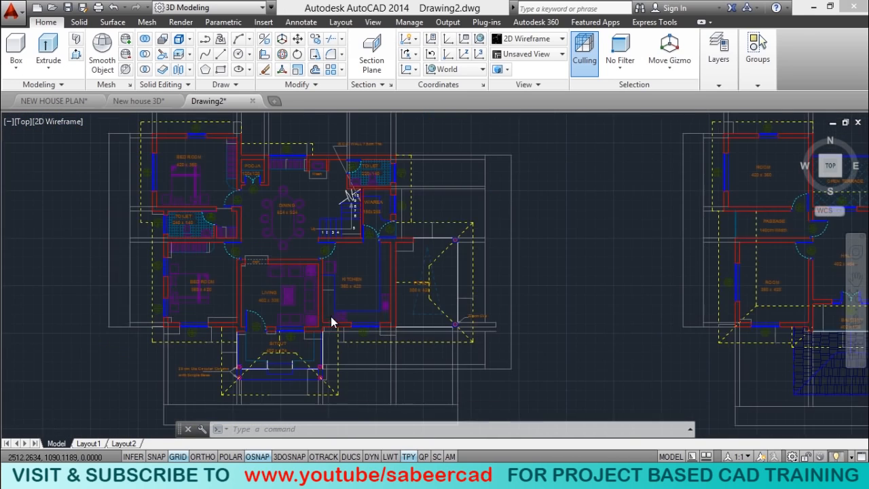
pyautogui.scroll(4, 333, 316)
pyautogui.scroll(-4, 337, 319)
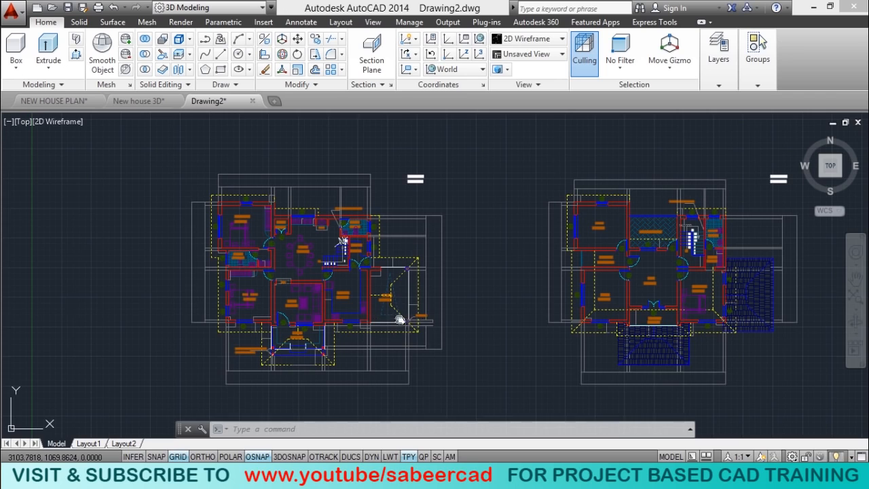
pyautogui.moveTo(398, 317); pyautogui.dragTo(369, 337, button='middle')
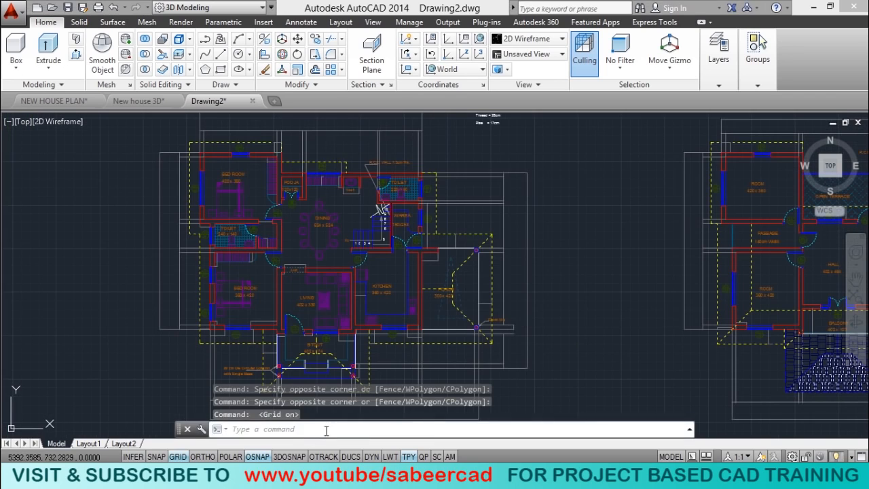
# - Turn off the grid display in Drawing2
pyautogui.click(178, 456)
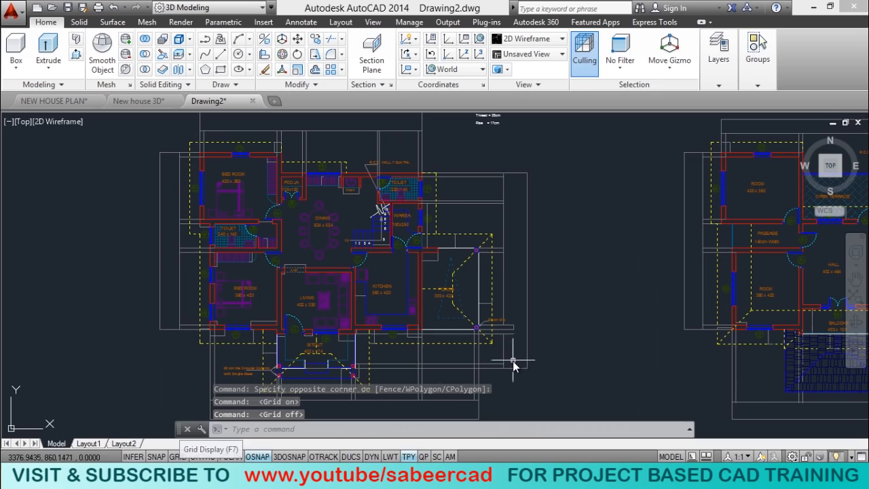
pyautogui.click(568, 352)
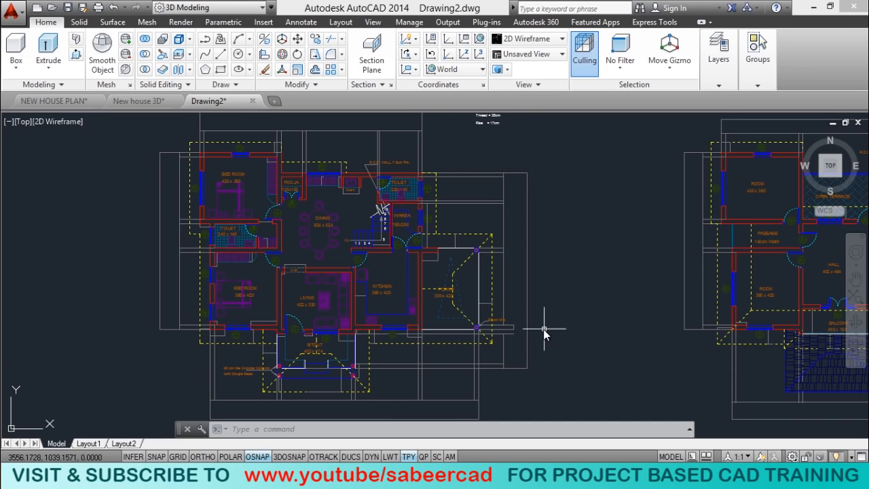
# - Start the FILTER command and add Dimension as the object selection criterion
pyautogui.scroll(-2, 388, 331)
pyautogui.scroll(4, 384, 333)
pyautogui.scroll(-2, 384, 333)
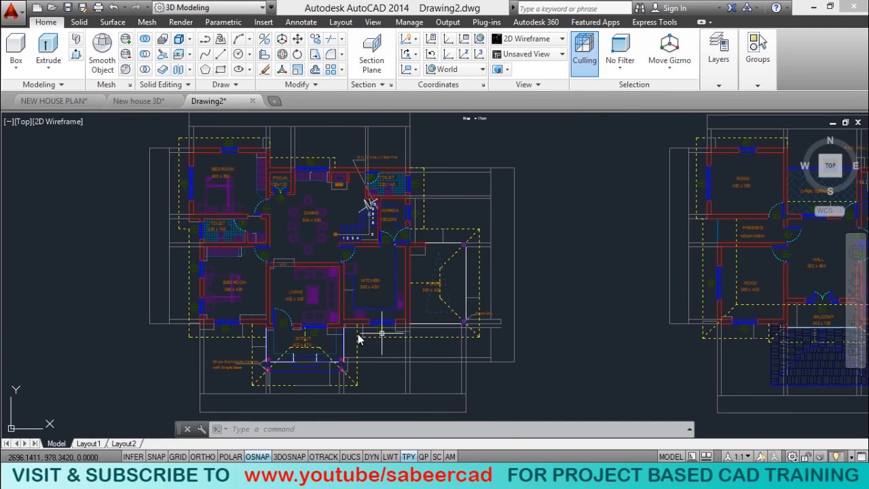
pyautogui.click(260, 431)
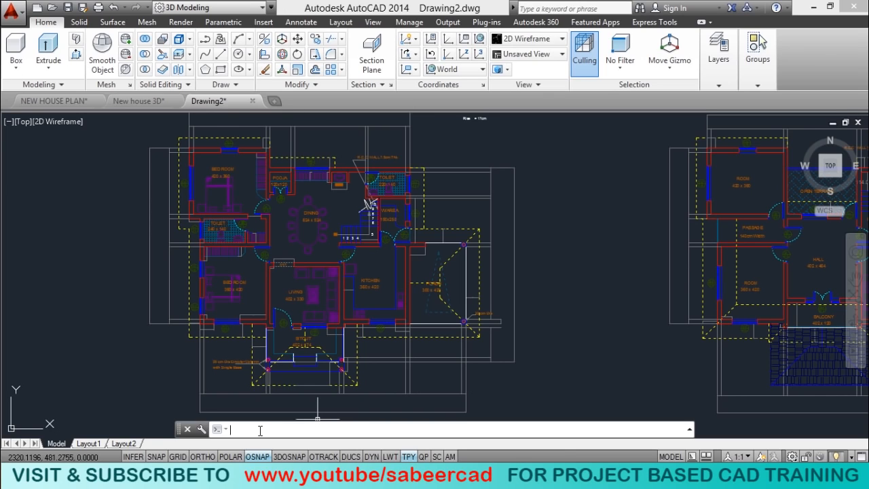
pyautogui.write('FILTER')
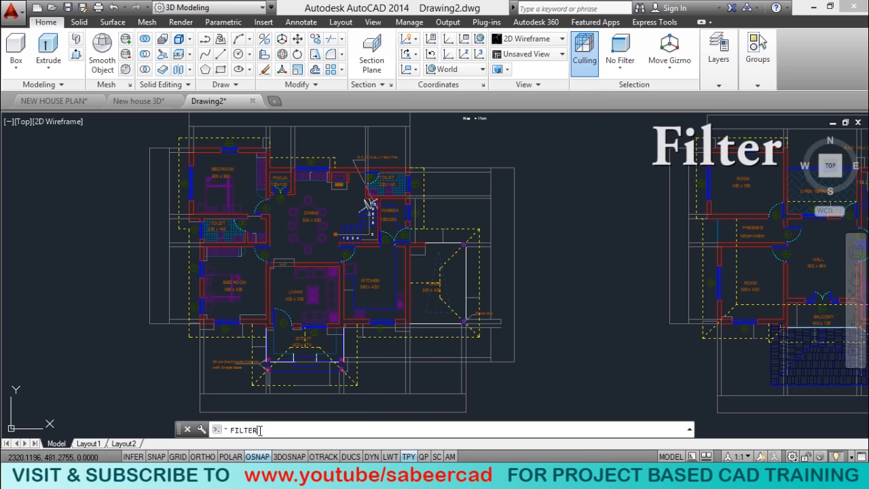
pyautogui.press('Return')
pyautogui.click(348, 227)
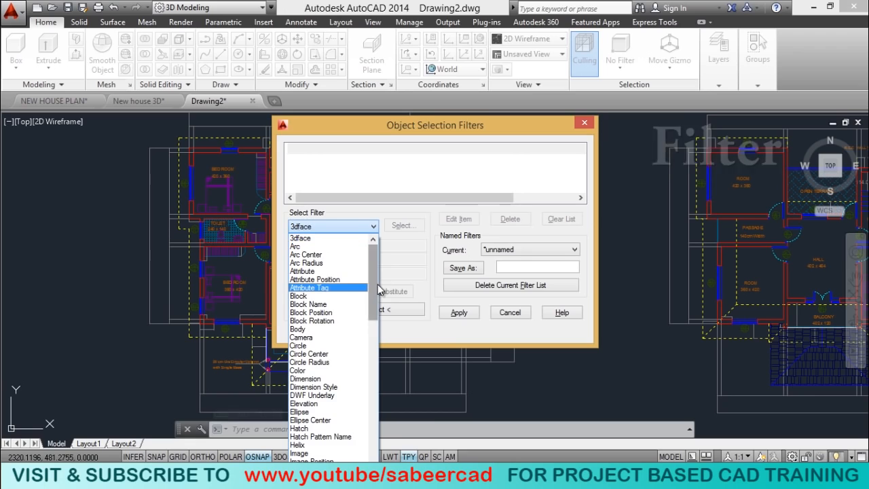
pyautogui.scroll(-2, 379, 304)
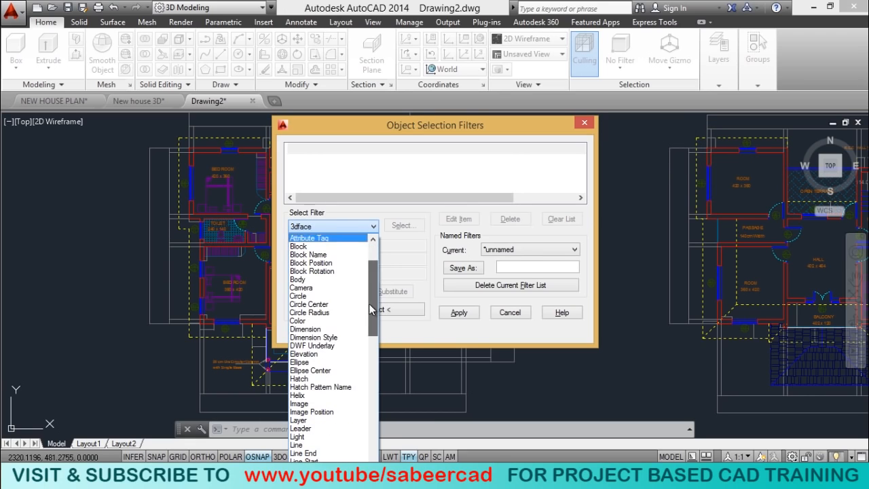
pyautogui.click(319, 329)
pyautogui.click(325, 292)
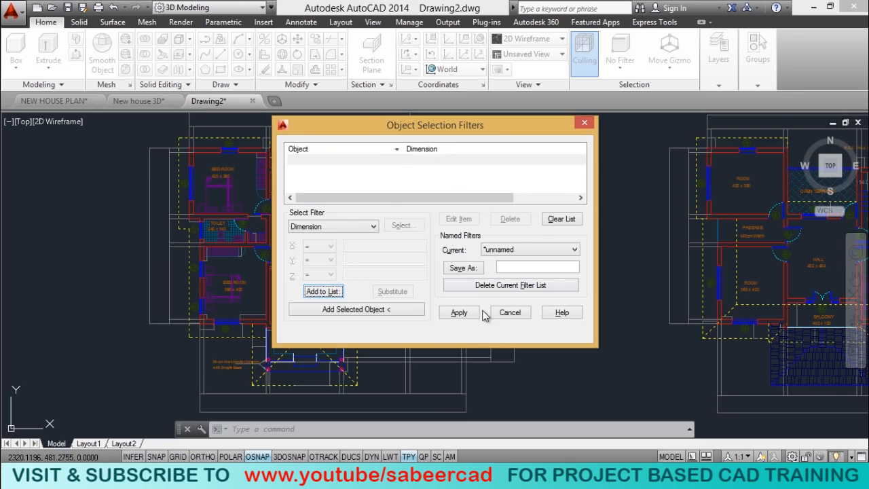
# - Apply the Dimension filter to all objects in the drawing and erase the selected dimensions
pyautogui.click(460, 313)
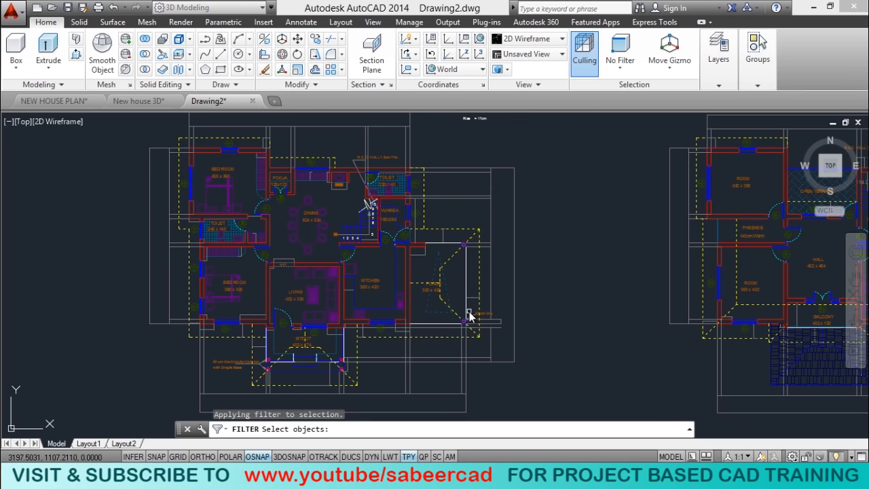
pyautogui.press('Return')
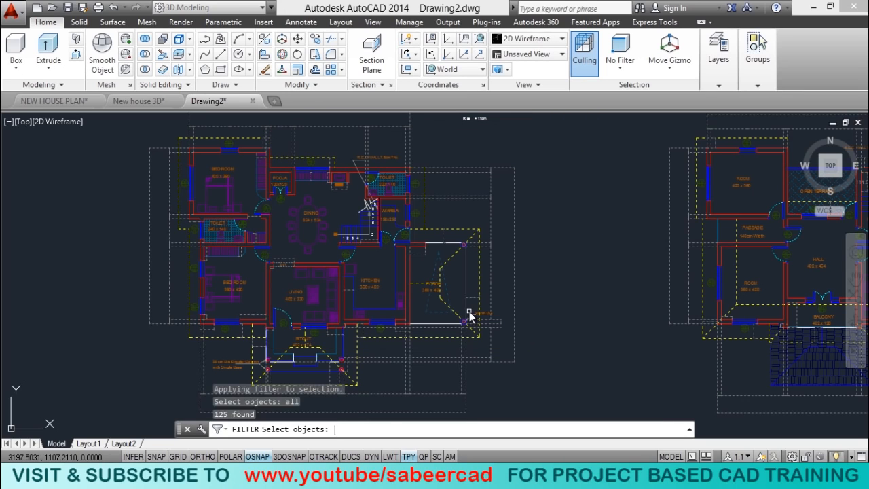
pyautogui.press('Return')
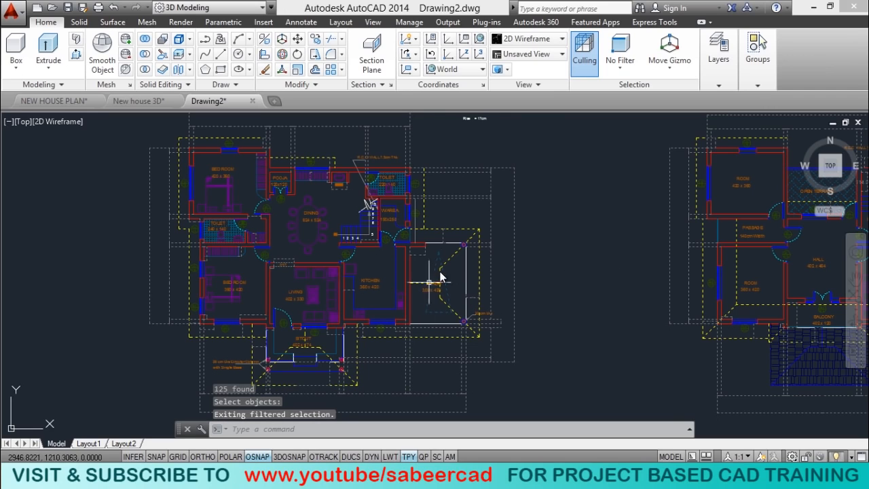
pyautogui.click(265, 71)
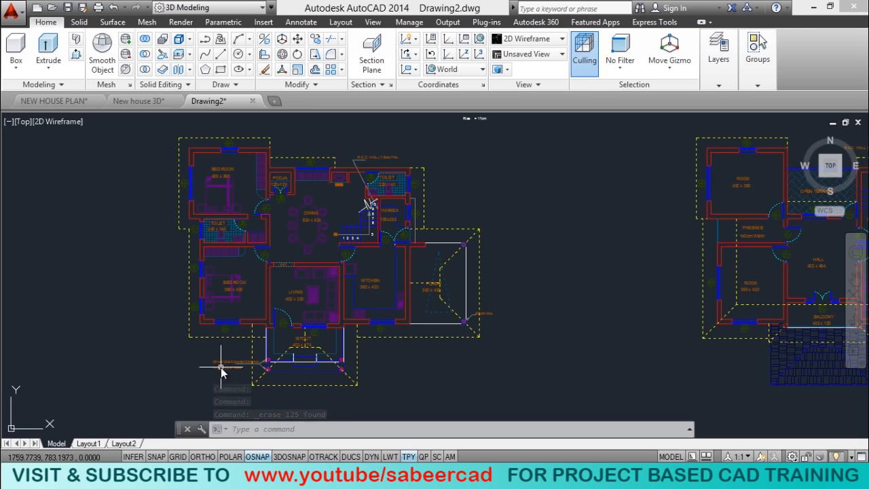
# - Run FILTER again and substitute Text for the Dimension criterion in the object selection filter list
pyautogui.scroll(4, 242, 286)
pyautogui.scroll(-4, 248, 285)
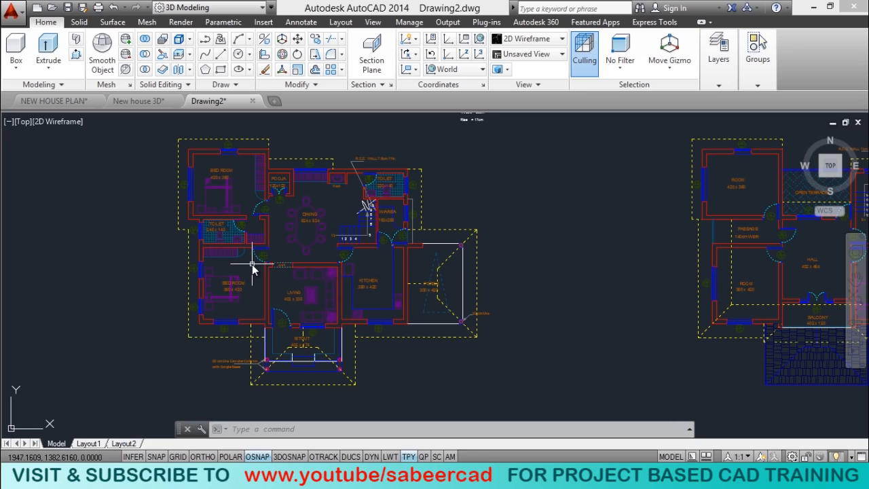
pyautogui.write('filter')
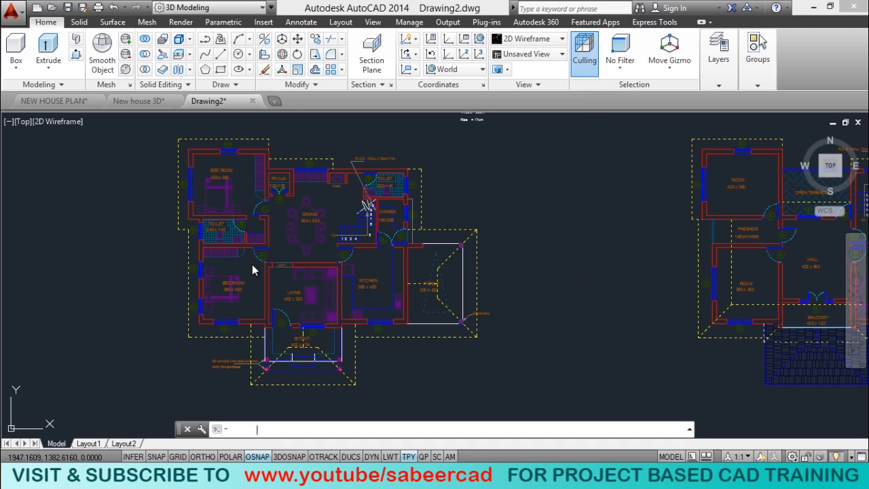
pyautogui.press('Return')
pyautogui.click(416, 152)
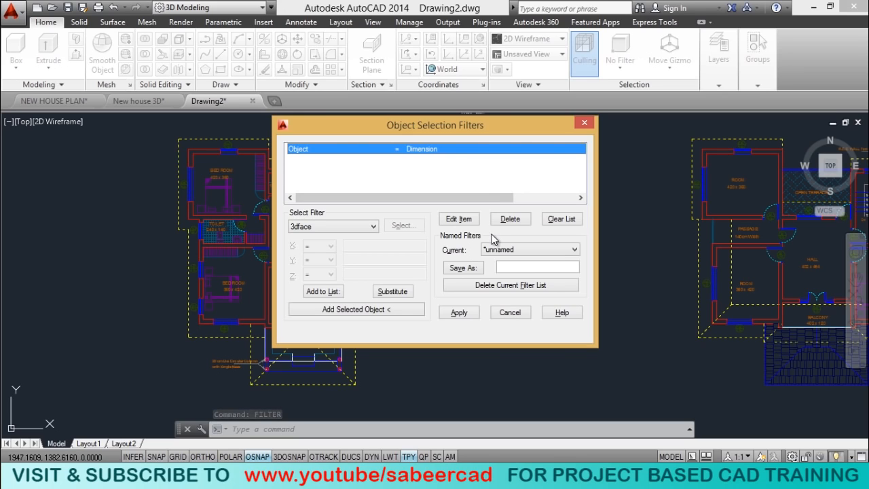
pyautogui.click(463, 222)
pyautogui.click(372, 229)
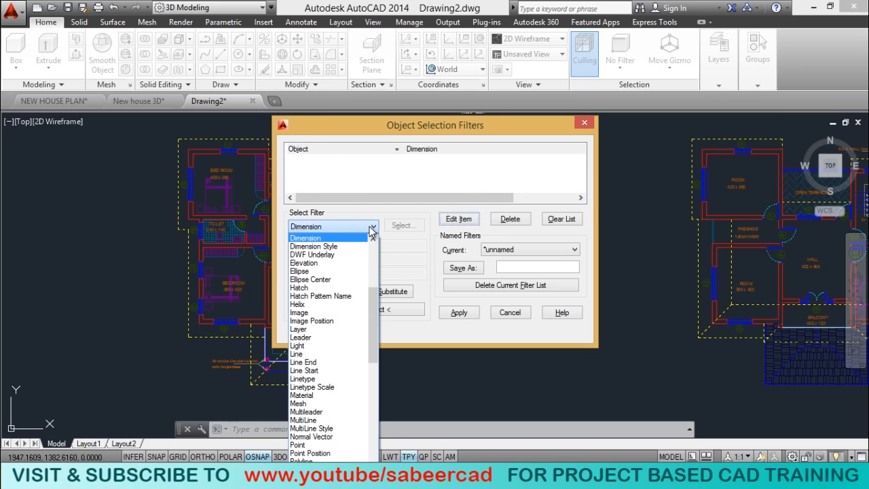
pyautogui.moveTo(375, 303); pyautogui.dragTo(383, 394)
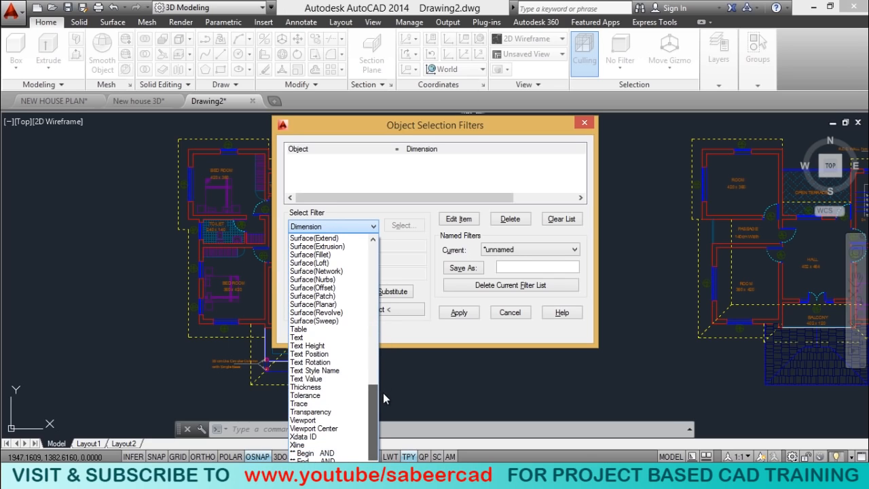
pyautogui.click(296, 337)
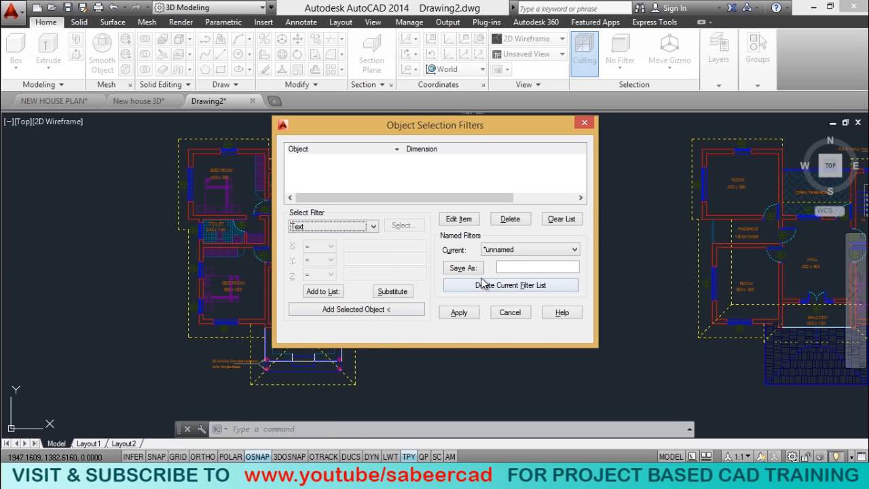
pyautogui.click(385, 294)
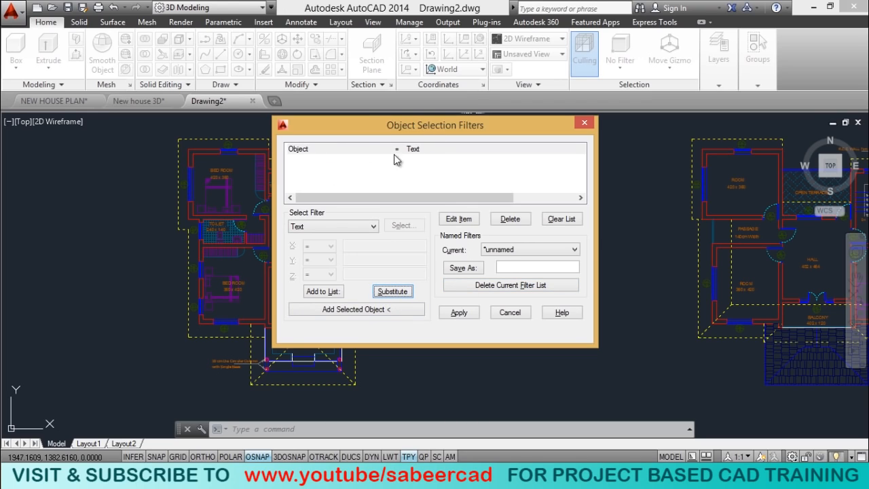
# - Apply the Text filter to all objects in the drawing and erase the selected texts
pyautogui.click(456, 314)
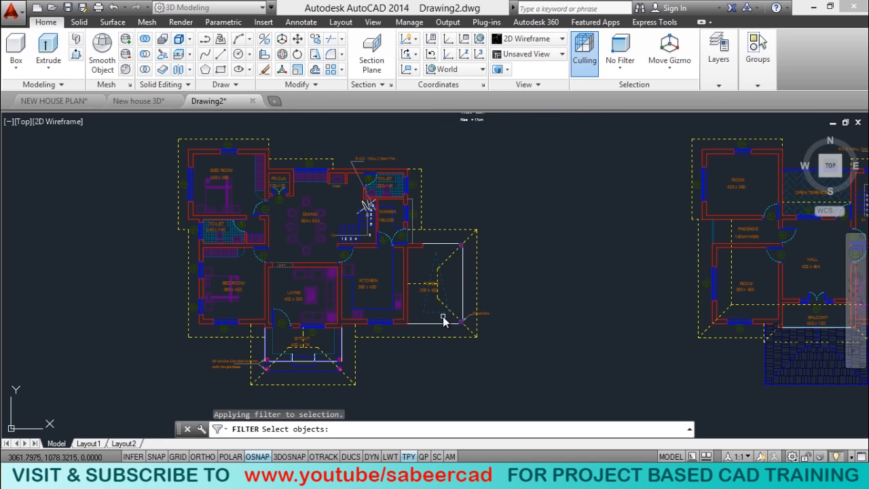
pyautogui.write('all')
pyautogui.press('Return')
pyautogui.press('Return')
pyautogui.scroll(6, 403, 291)
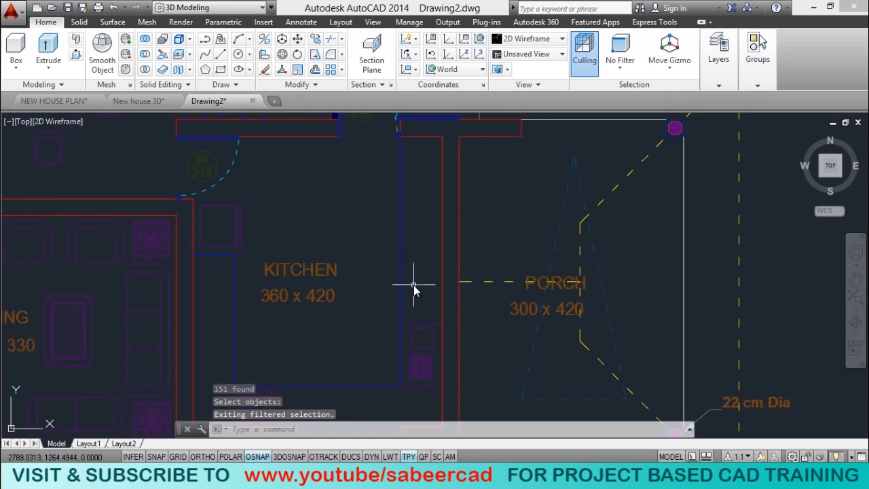
pyautogui.scroll(-6, 415, 287)
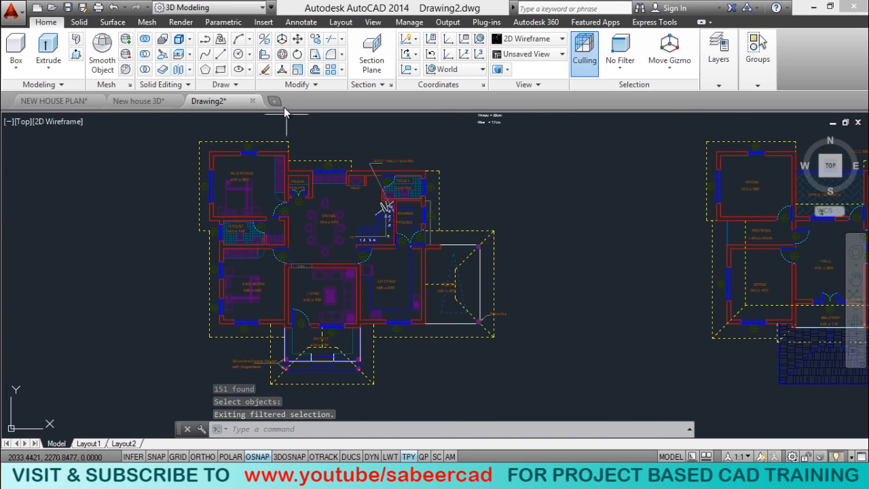
pyautogui.click(264, 69)
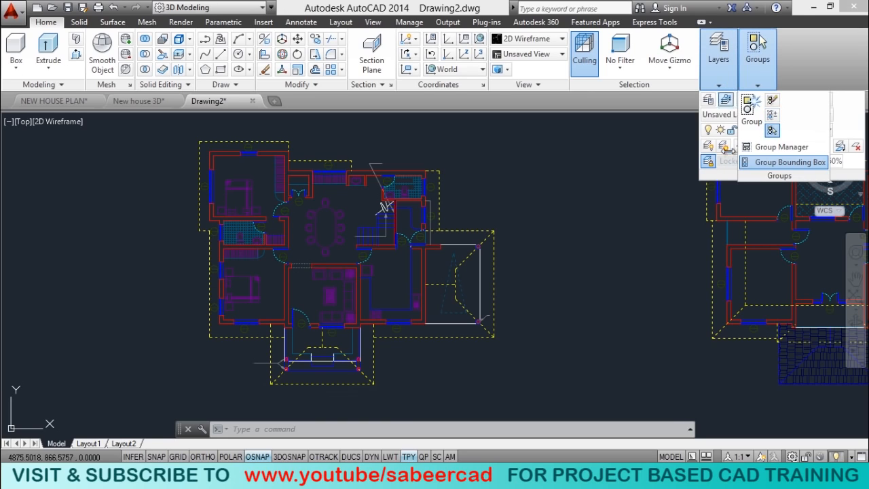
# - Check the drawing's existing layers and create a new layer named PLAN
pyautogui.moveTo(719, 81)
pyautogui.click(775, 130)
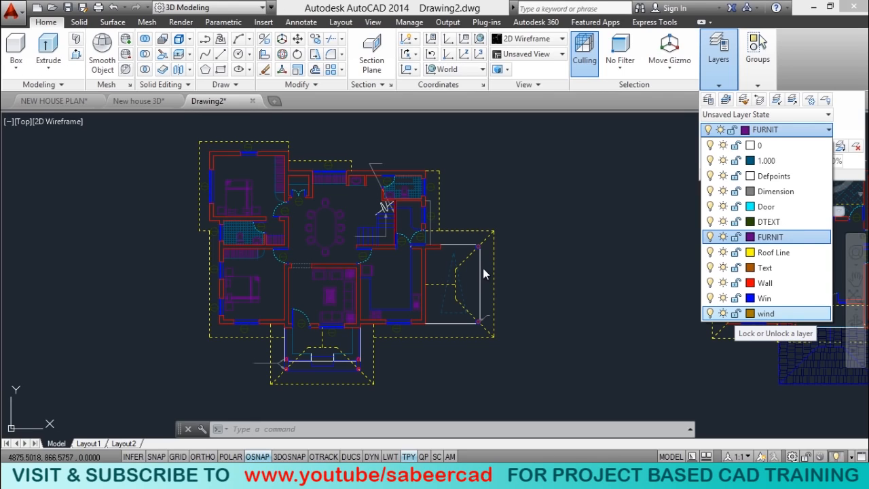
pyautogui.click(610, 282)
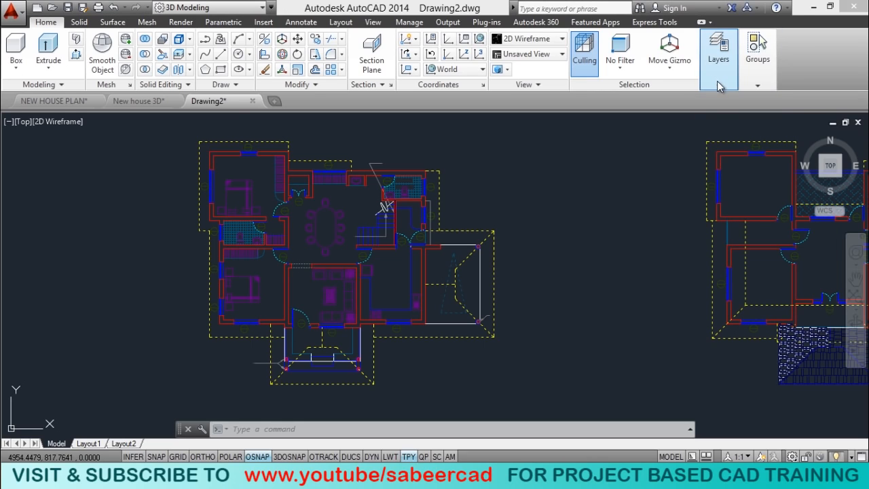
pyautogui.click(718, 80)
pyautogui.click(708, 100)
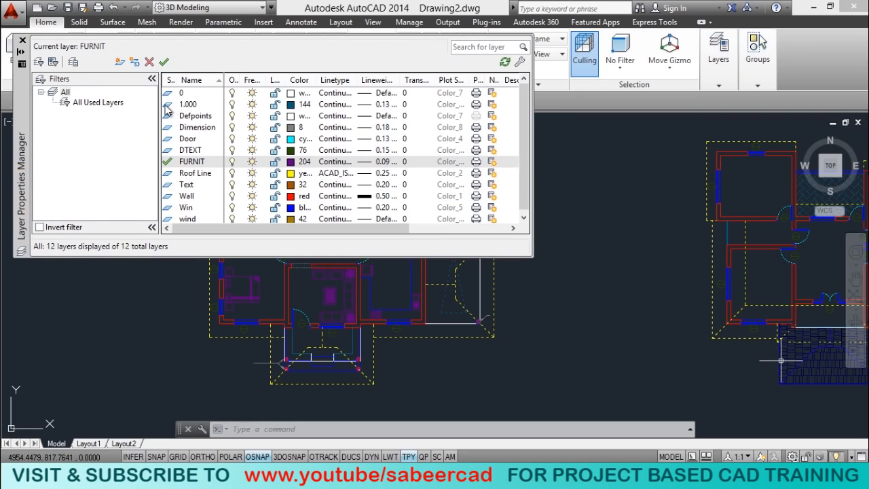
pyautogui.click(119, 62)
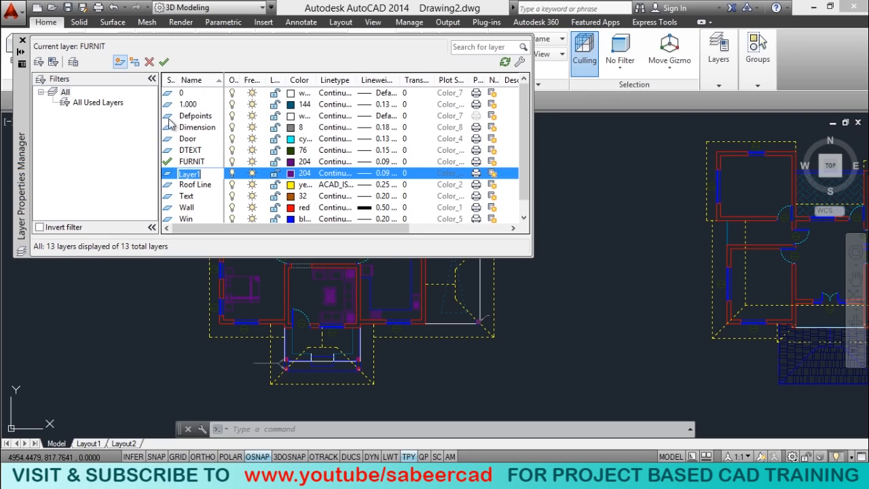
pyautogui.write('PLA')
pyautogui.press('Return')
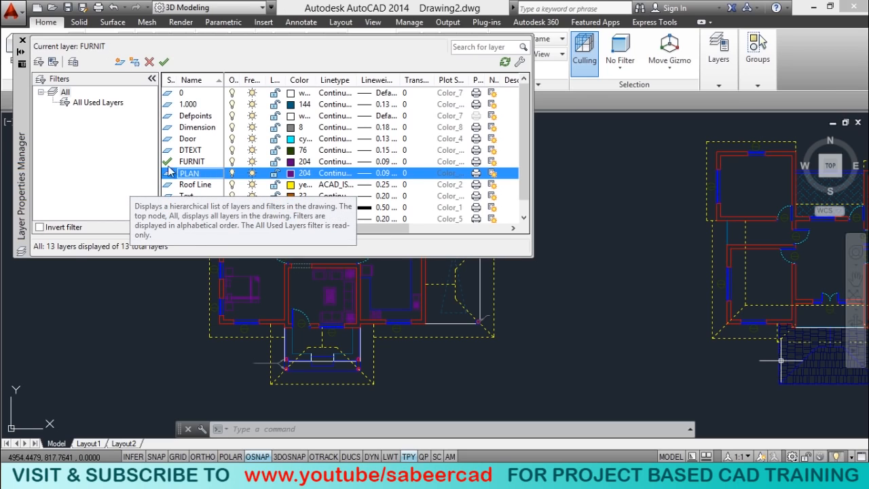
pyautogui.click(22, 41)
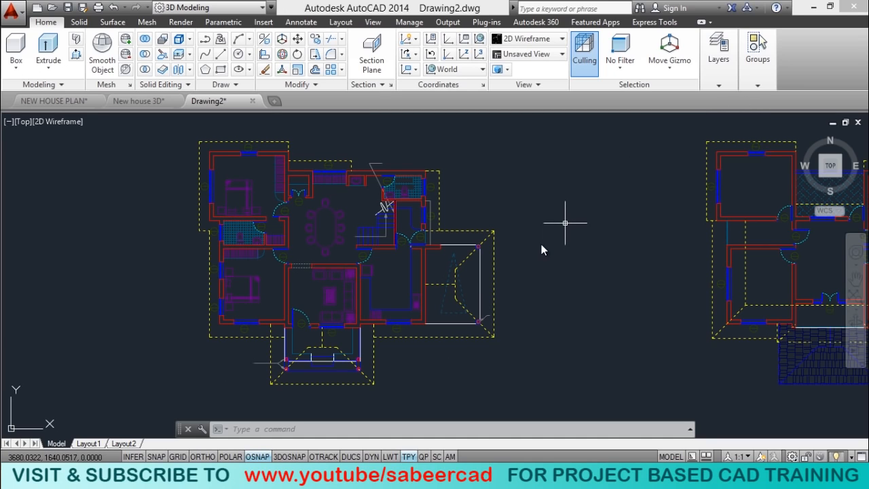
pyautogui.scroll(5, 343, 298)
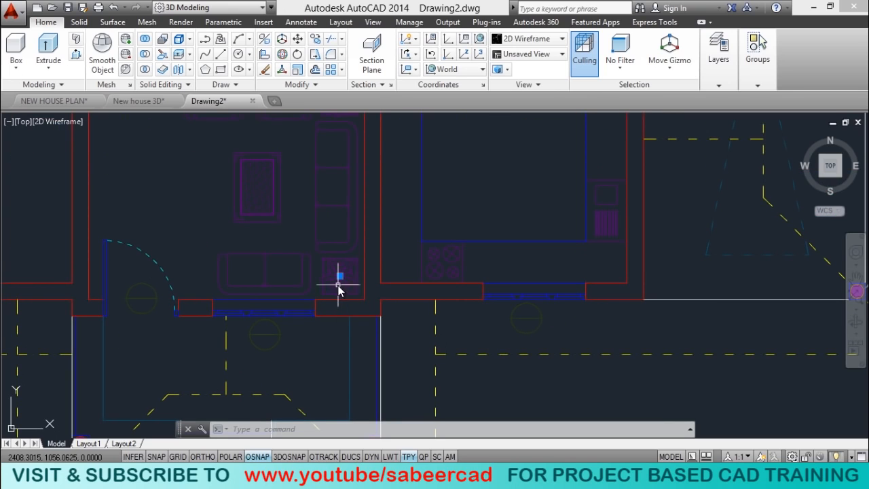
pyautogui.click(331, 243)
pyautogui.click(261, 197)
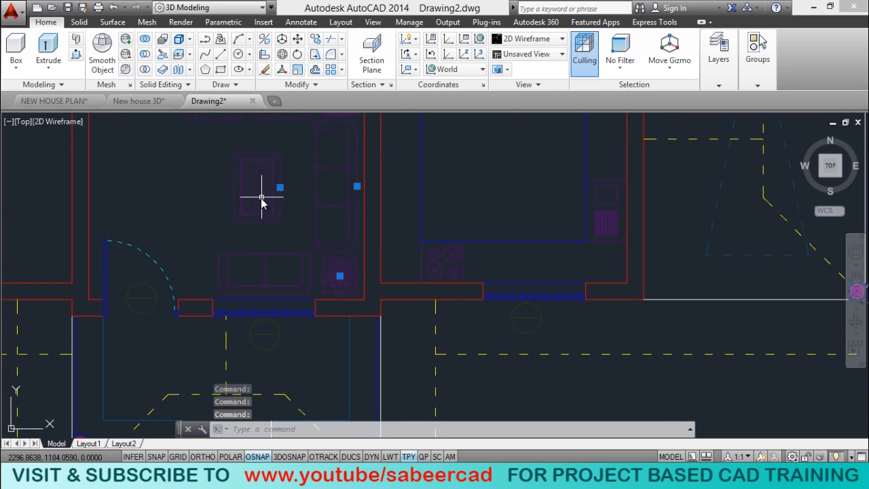
pyautogui.scroll(-2, 238, 313)
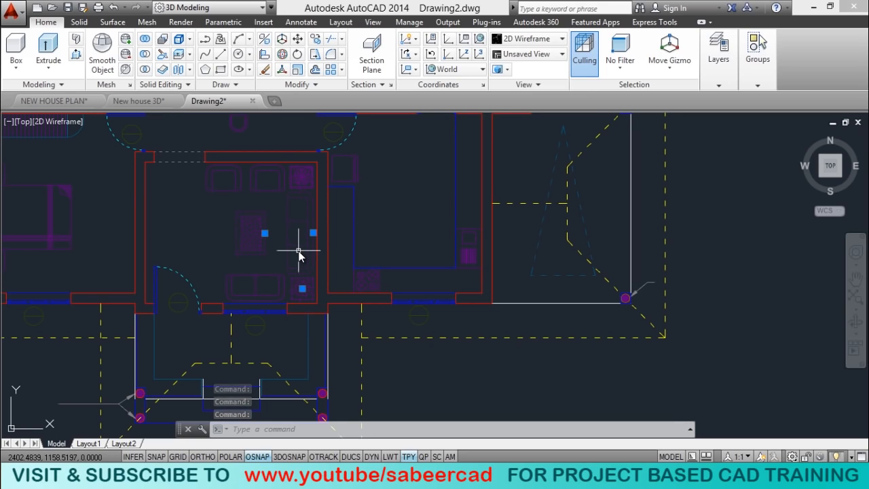
pyautogui.press('Escape')
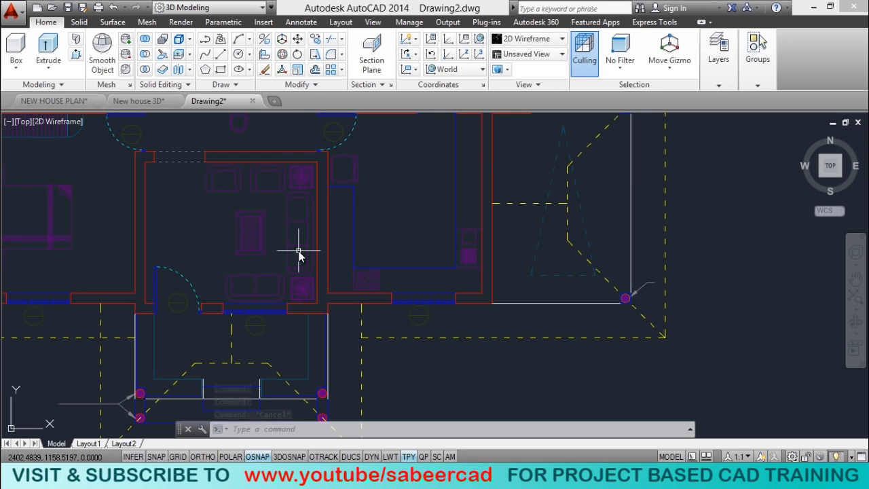
# - Run FILTER and delete the Text criterion from the object selection filter list
pyautogui.scroll(-5, 333, 260)
pyautogui.scroll(2, 334, 262)
pyautogui.moveTo(439, 317); pyautogui.dragTo(352, 329, button='middle')
pyautogui.moveTo(302, 338); pyautogui.dragTo(248, 337, button='middle')
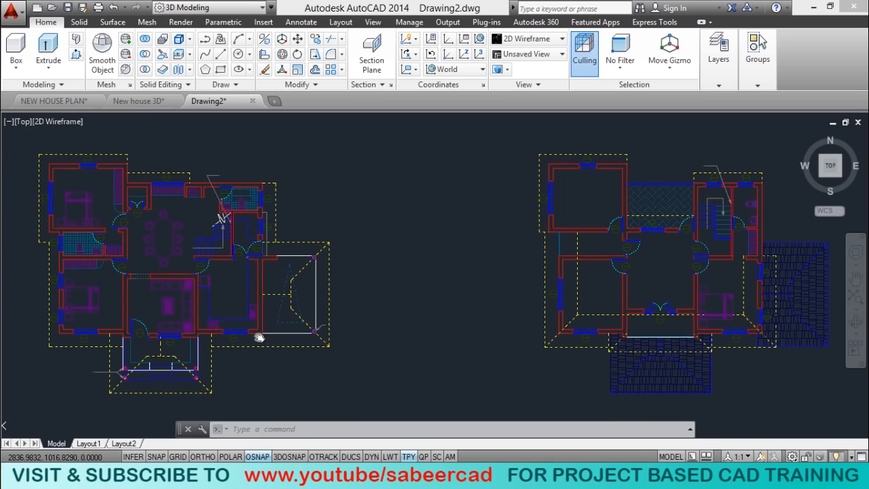
pyautogui.click(259, 429)
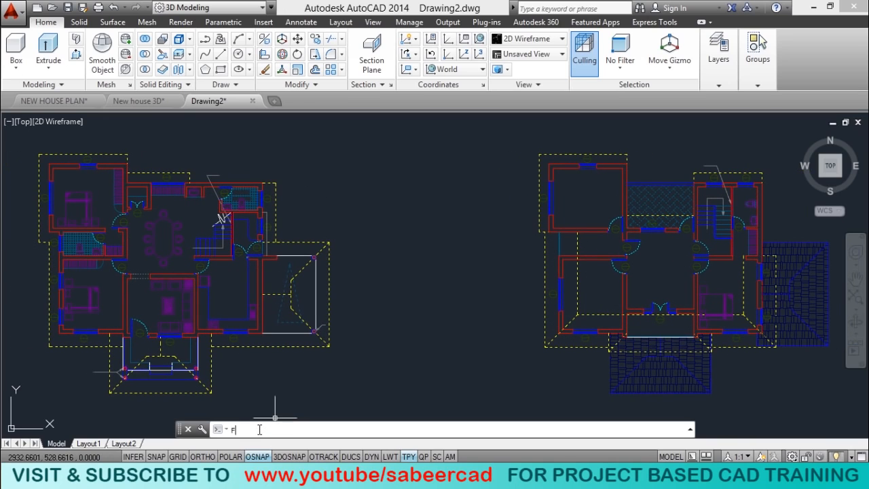
pyautogui.write('FILTER')
pyautogui.press('Return')
pyautogui.click(307, 151)
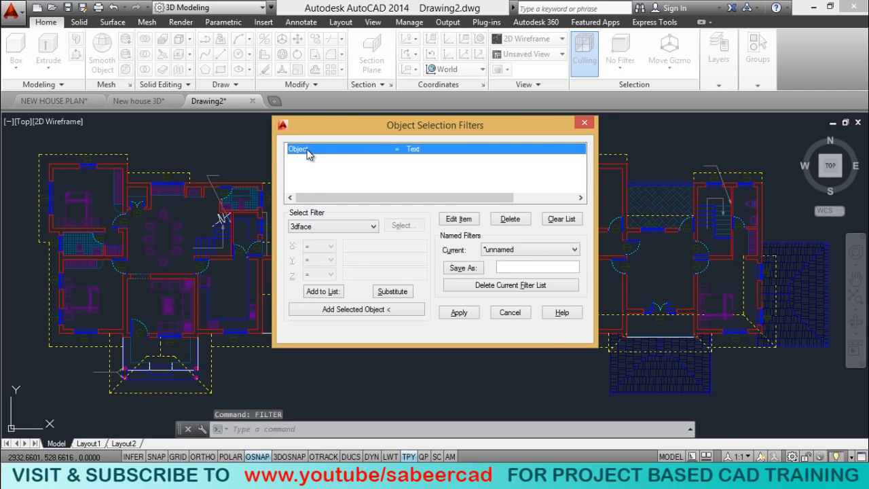
pyautogui.click(527, 222)
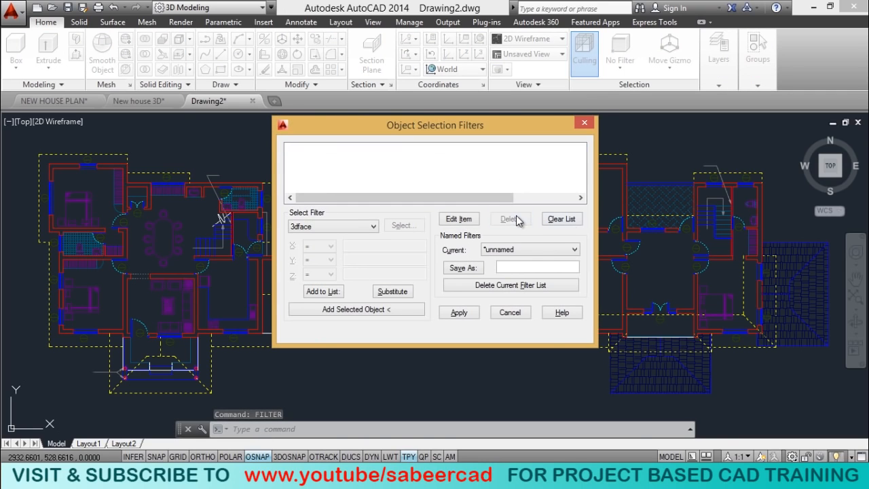
# - Add Block as the object criterion in the selection filter list
pyautogui.click(366, 226)
pyautogui.scroll(-1, 319, 302)
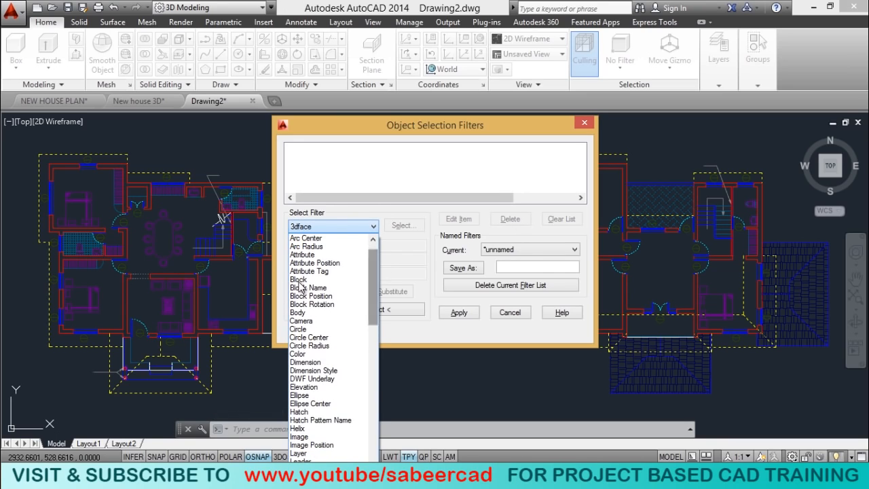
pyautogui.click(311, 281)
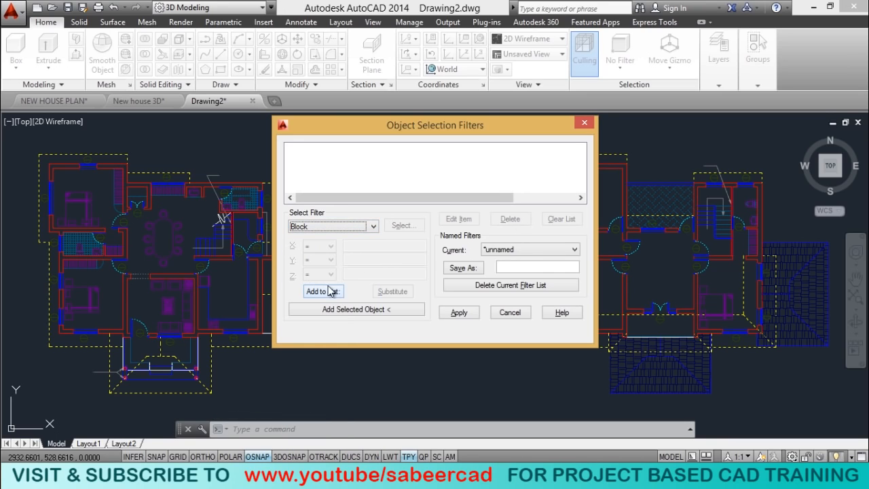
pyautogui.click(330, 291)
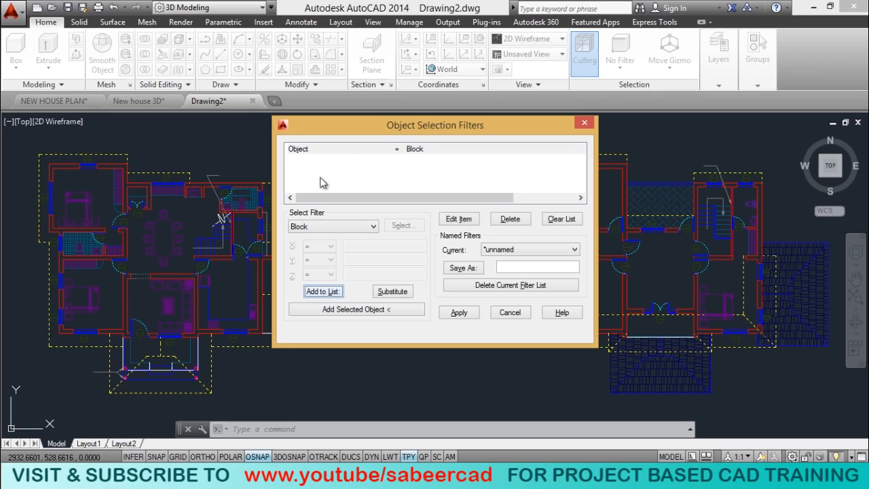
# - Apply the Block filter to all objects in the drawing and explode the selected blocks
pyautogui.click(459, 312)
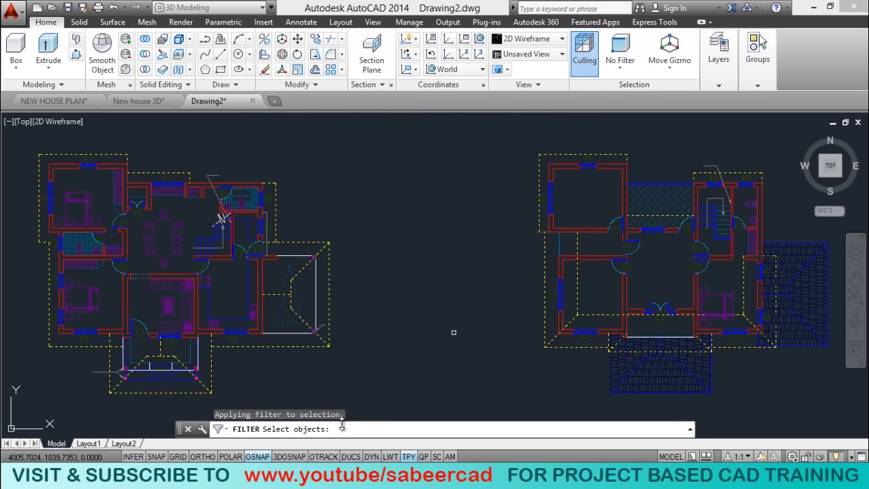
pyautogui.write('all')
pyautogui.press('Return')
pyautogui.press('Return')
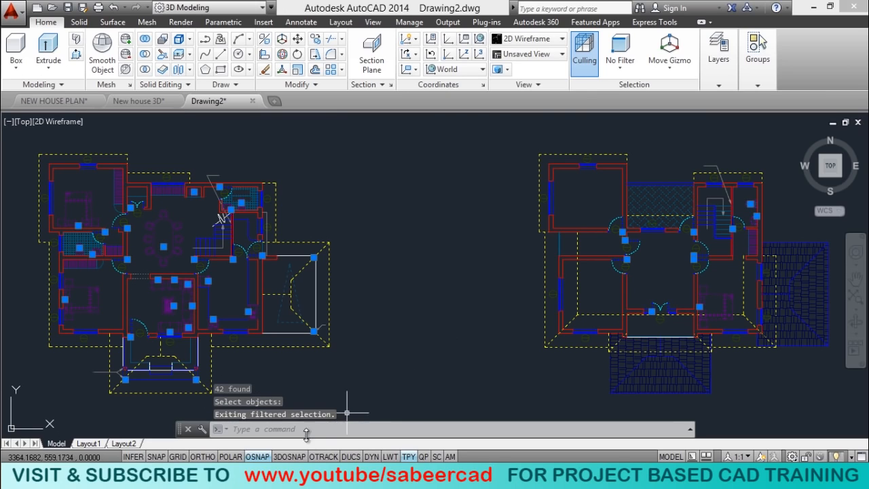
pyautogui.write('x')
pyautogui.press('Return')
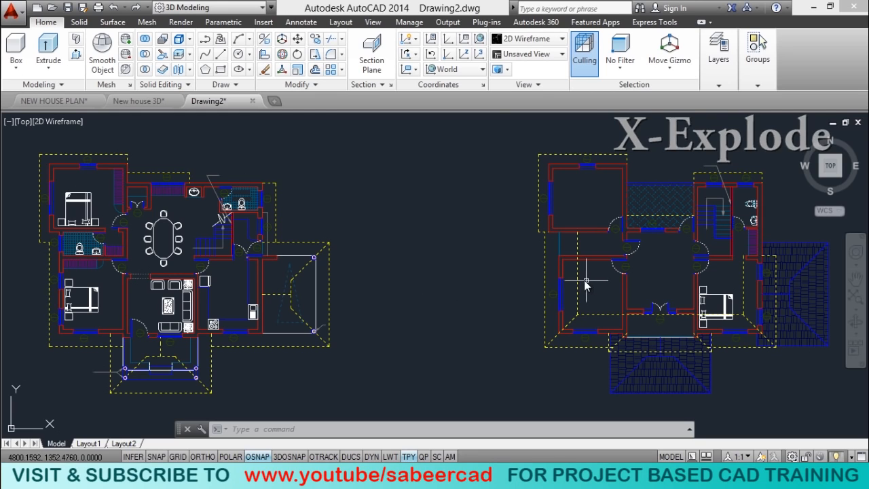
# - Select all objects of both floor plans and move them to the PLAN layer
pyautogui.click(27, 132)
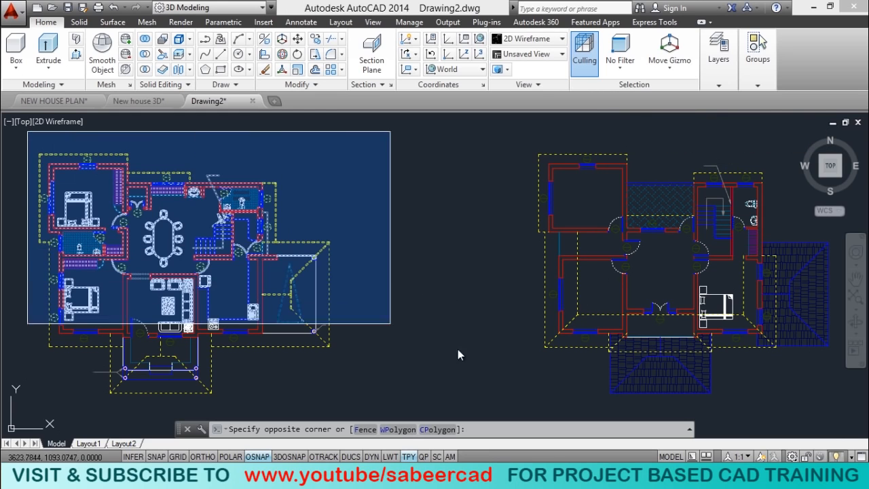
pyautogui.click(835, 412)
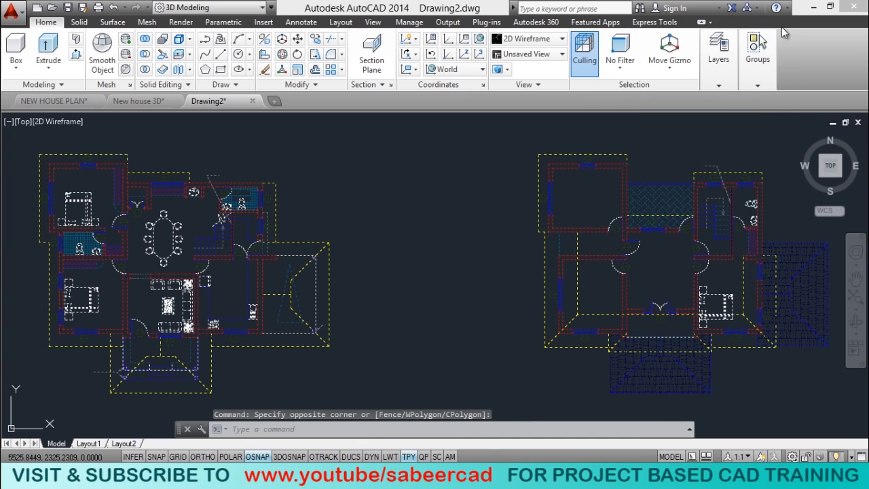
pyautogui.click(718, 78)
pyautogui.click(764, 129)
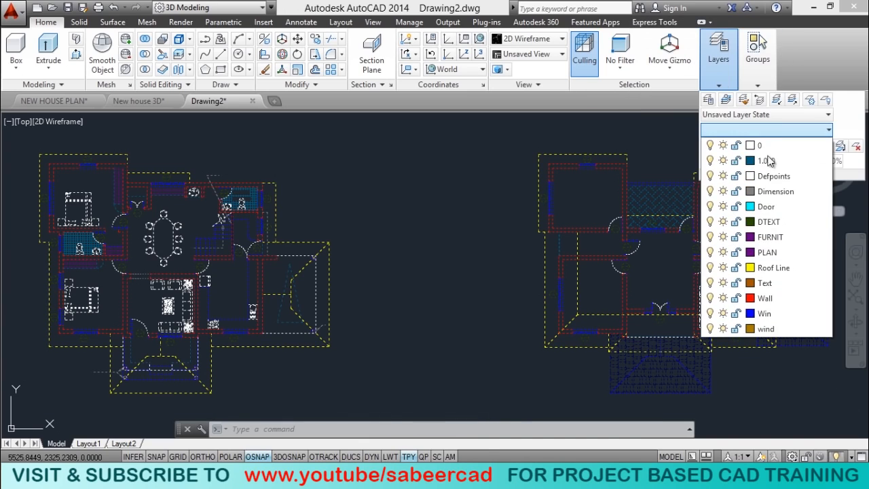
pyautogui.click(767, 251)
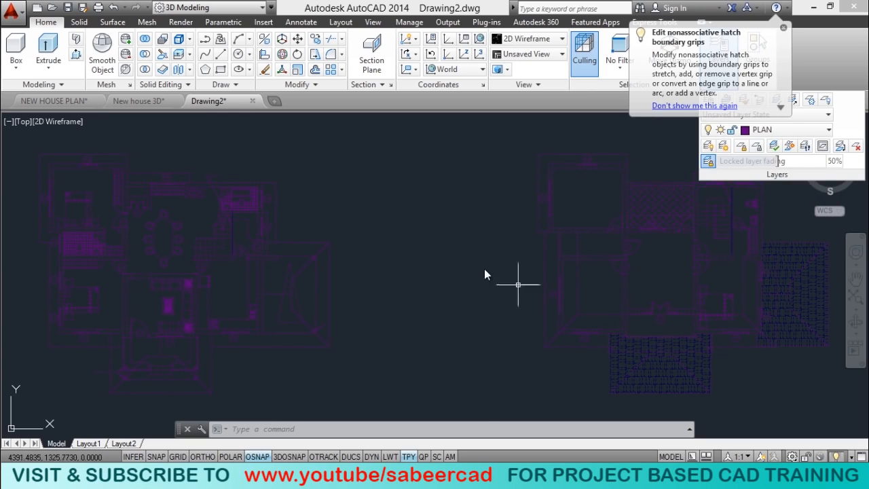
pyautogui.click(456, 285)
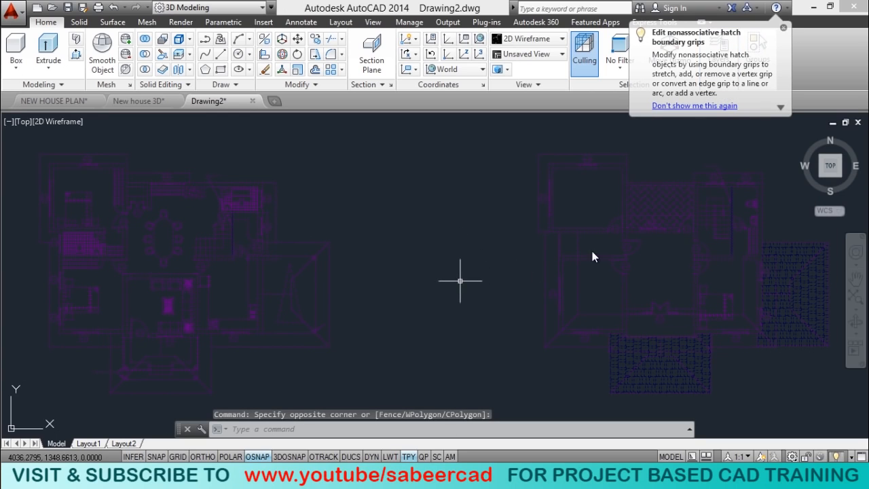
pyautogui.click(784, 29)
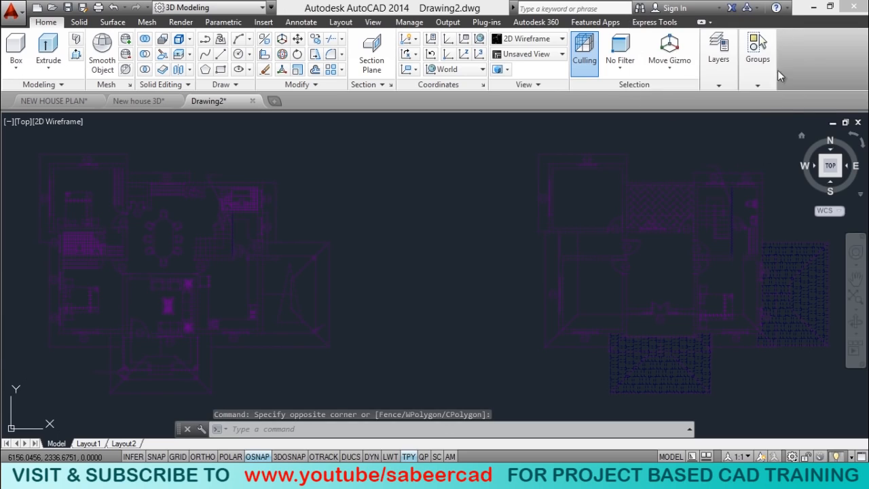
# - Set the PLAN layer's color to index color 255 and clear the object selection
pyautogui.click(721, 83)
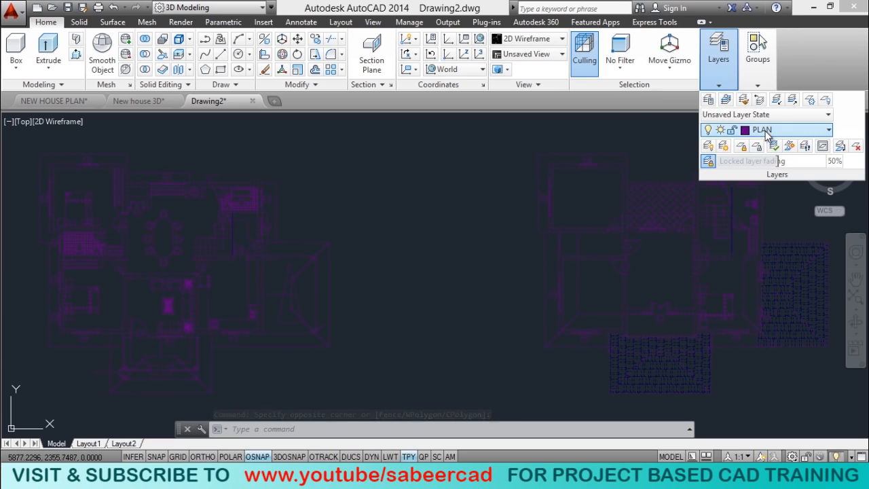
pyautogui.click(770, 129)
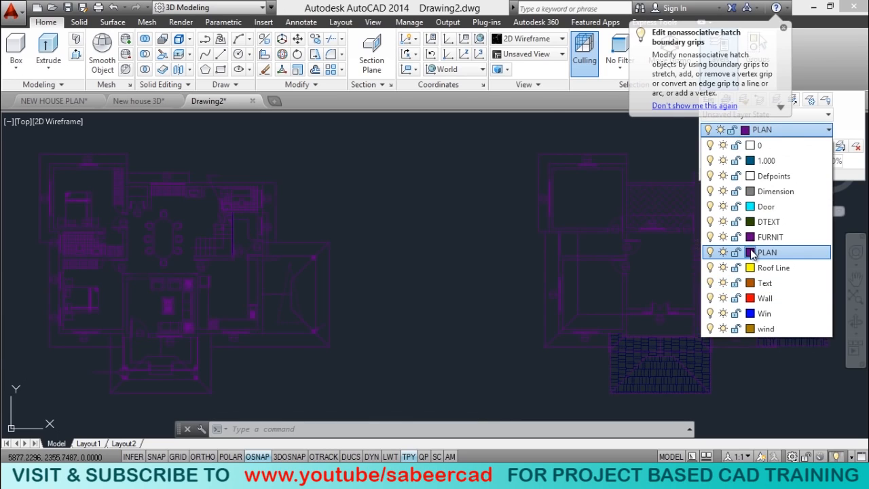
pyautogui.click(750, 252)
pyautogui.click(392, 283)
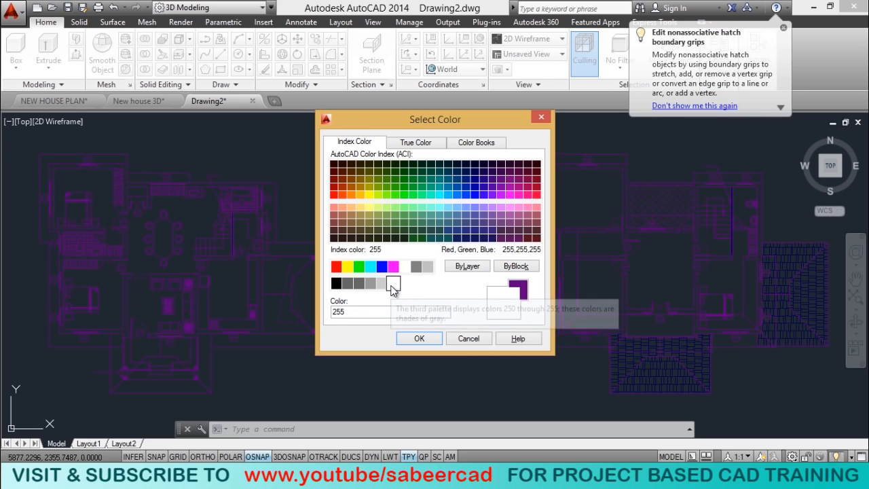
pyautogui.click(418, 338)
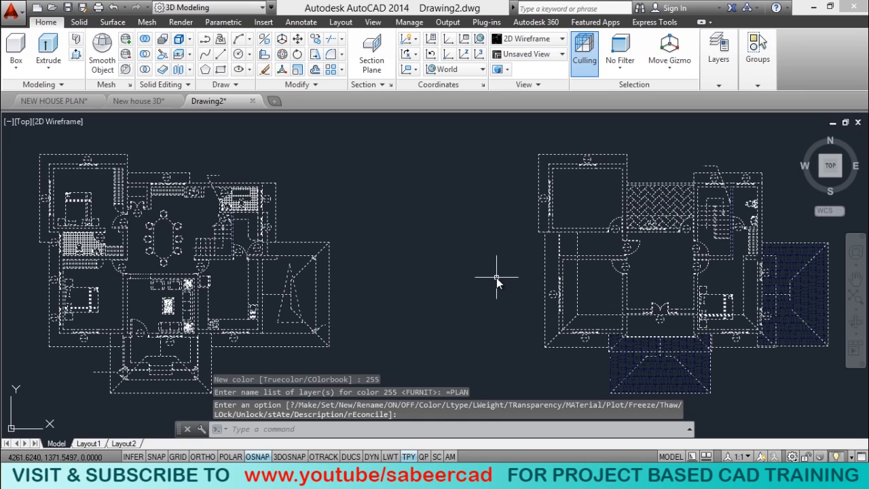
pyautogui.press('Escape')
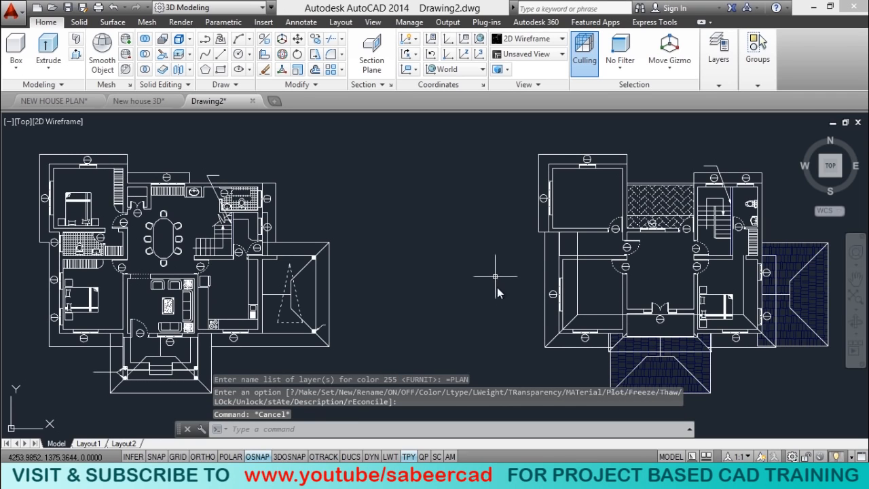
# - Set the FILL mode to OFF and regenerate the drawing to hide the roof hatches
pyautogui.scroll(6, 671, 370)
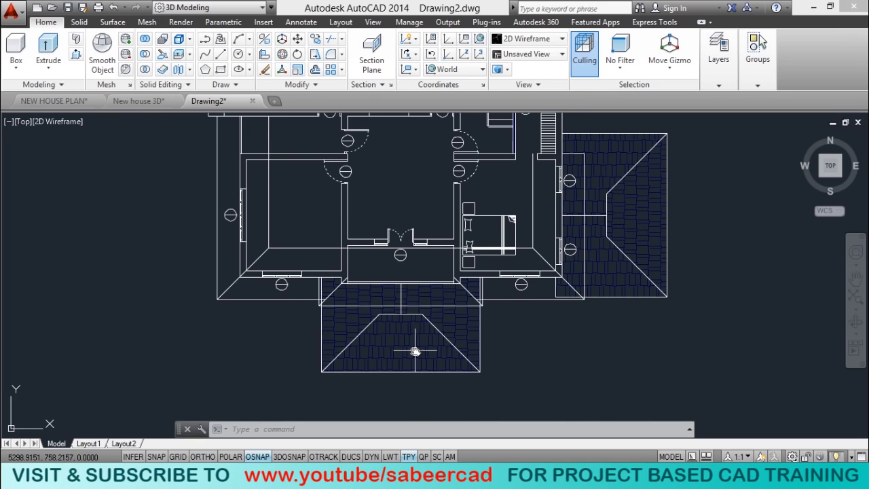
pyautogui.write('FILL')
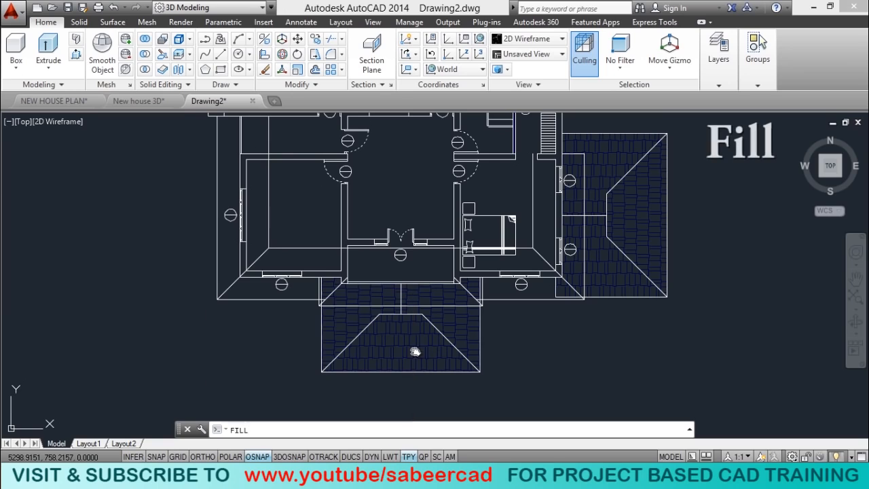
pyautogui.press('Return')
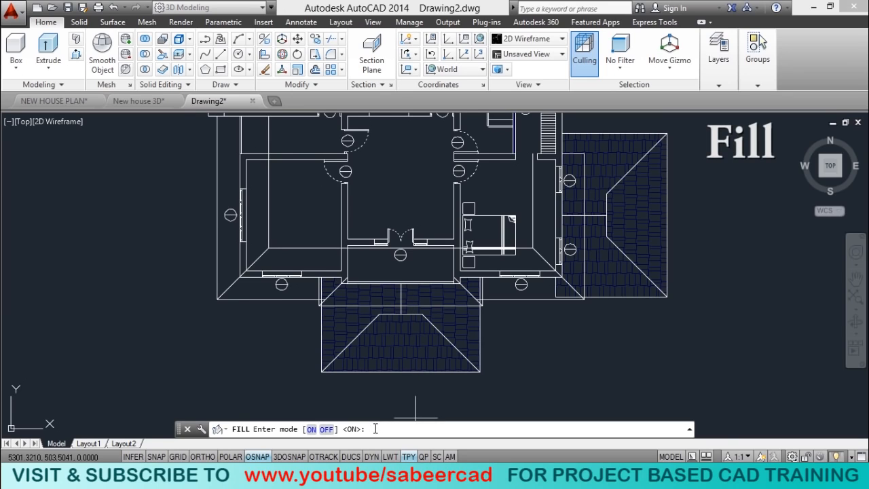
pyautogui.write('OFF')
pyautogui.press('Return')
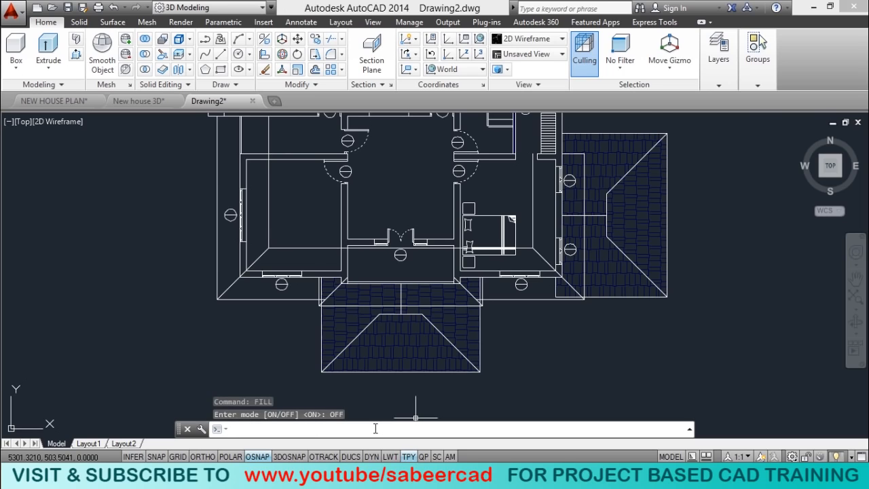
pyautogui.write('RE')
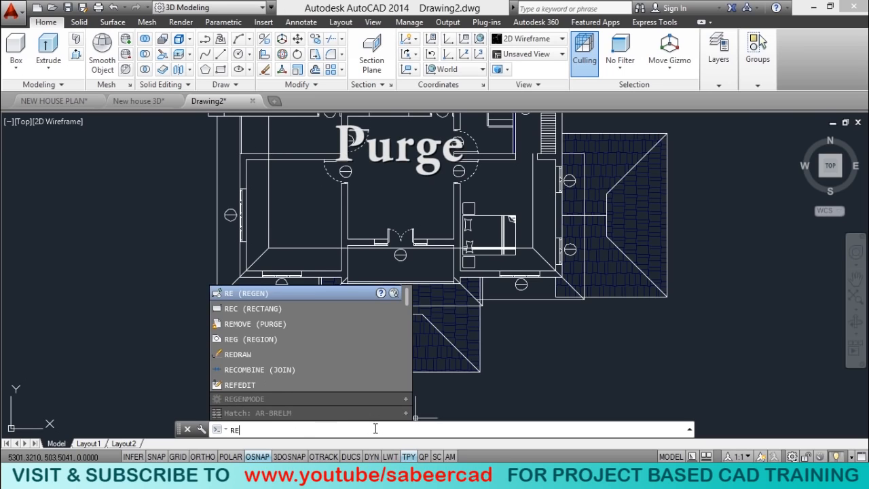
pyautogui.press('Return')
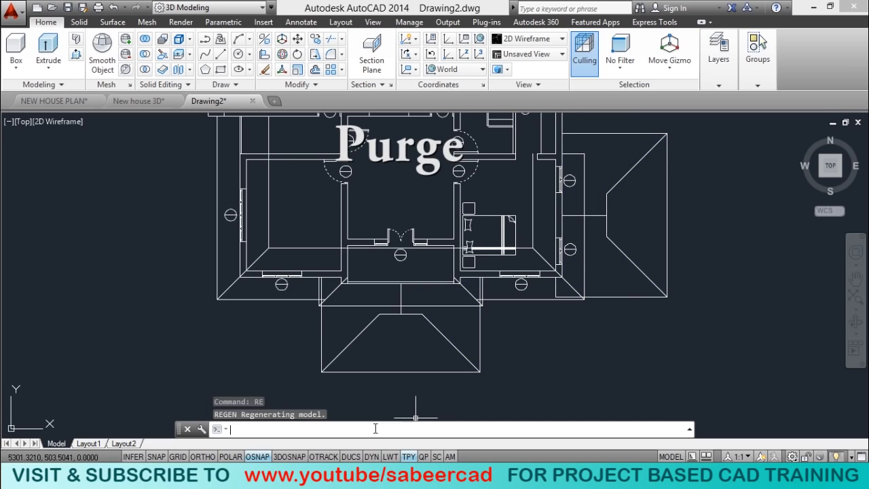
# - Make PLAN the current layer in place of FURNIT
pyautogui.scroll(2, 378, 346)
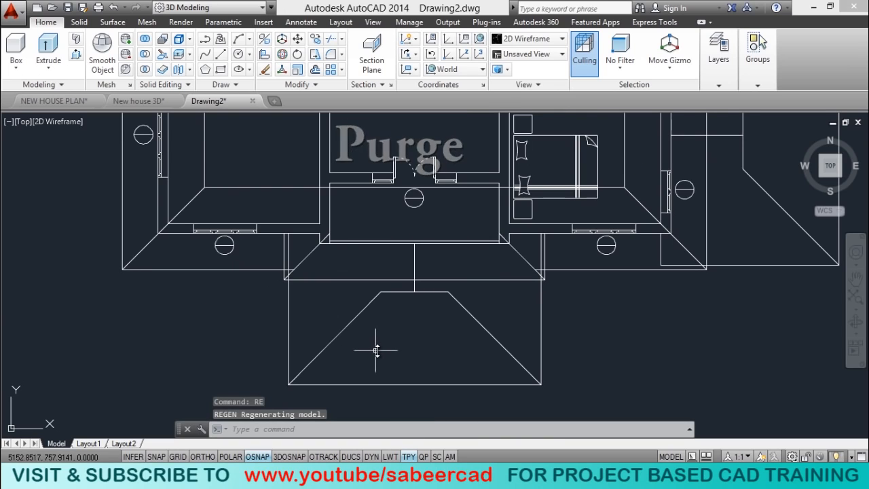
pyautogui.scroll(-3, 384, 349)
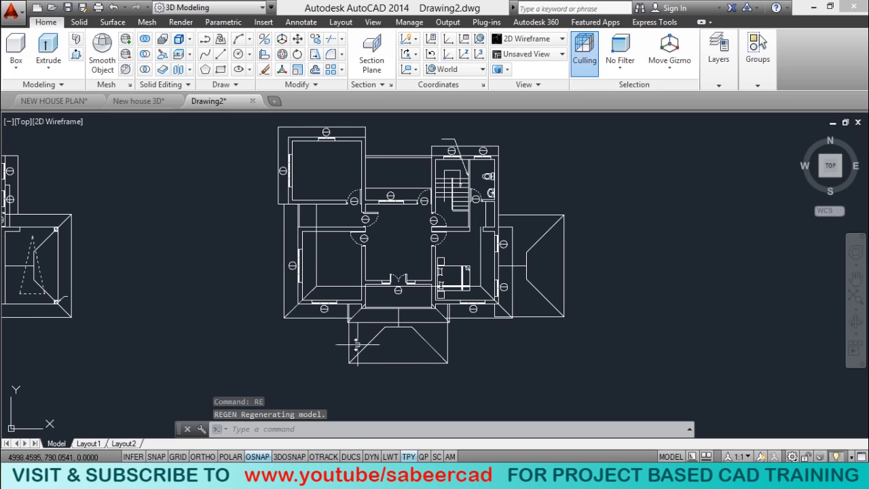
pyautogui.moveTo(289, 217); pyautogui.dragTo(533, 238, button='middle')
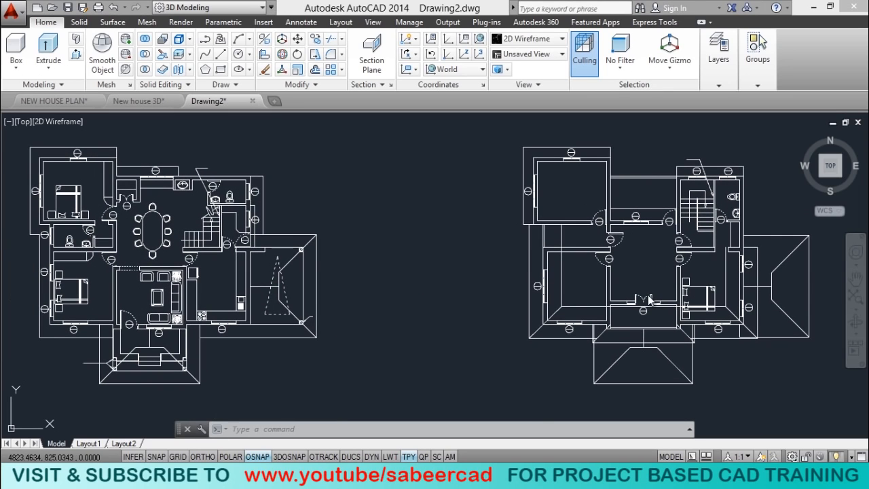
pyautogui.click(717, 86)
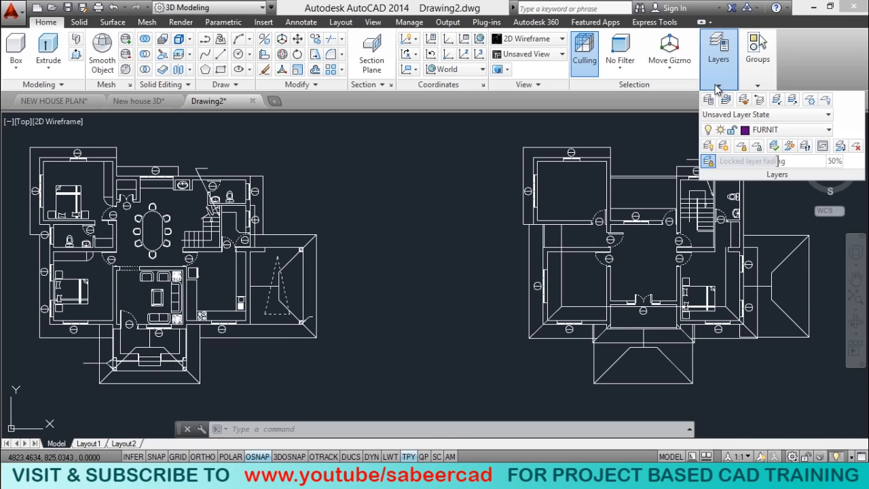
pyautogui.click(778, 129)
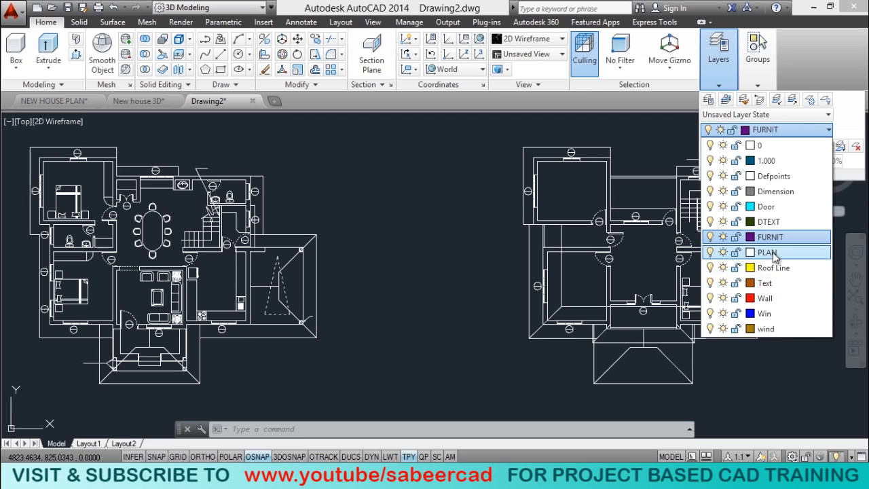
pyautogui.click(767, 252)
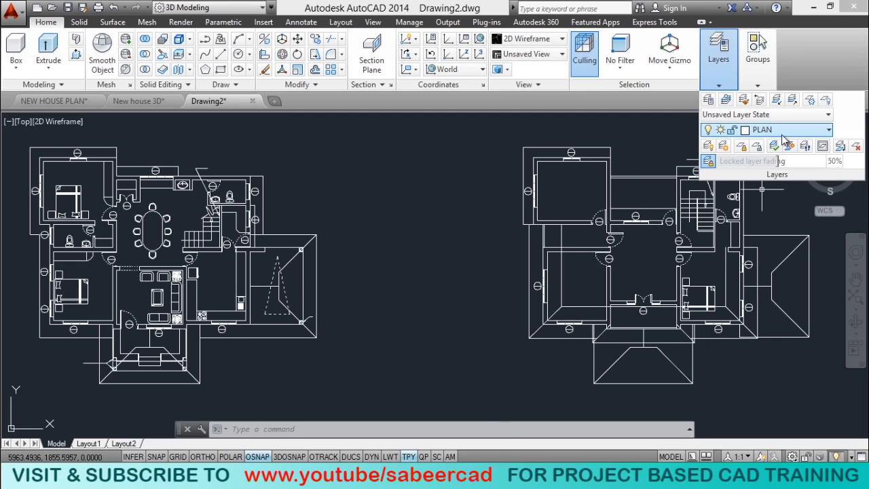
pyautogui.click(407, 210)
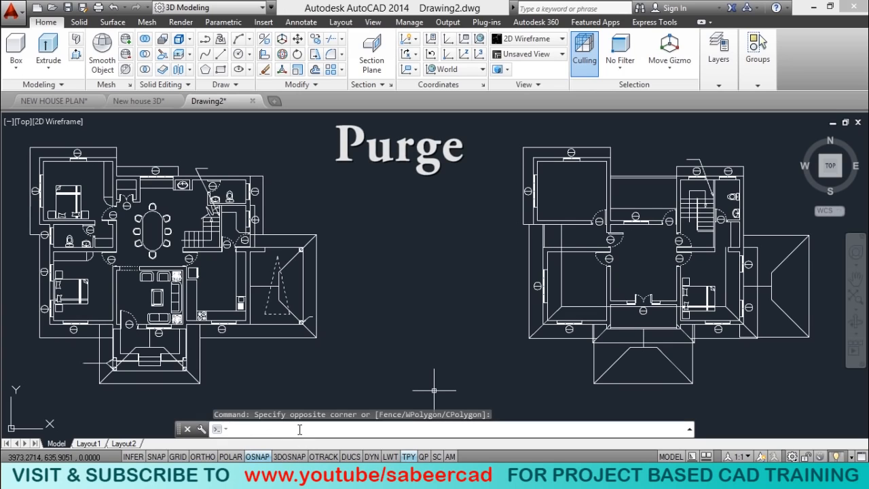
# - Purge all unused items from the drawing, running Purge All twice to also remove the leftover blocks and layers
pyautogui.write('PURGE')
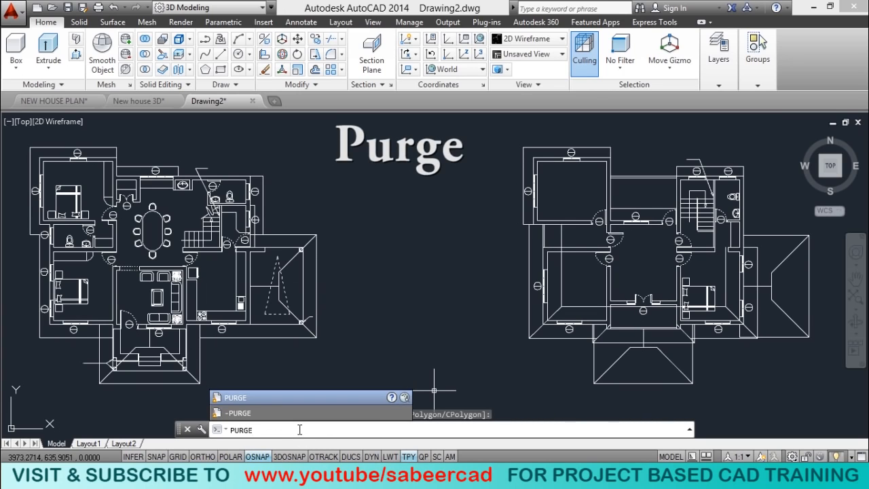
pyautogui.press('Return')
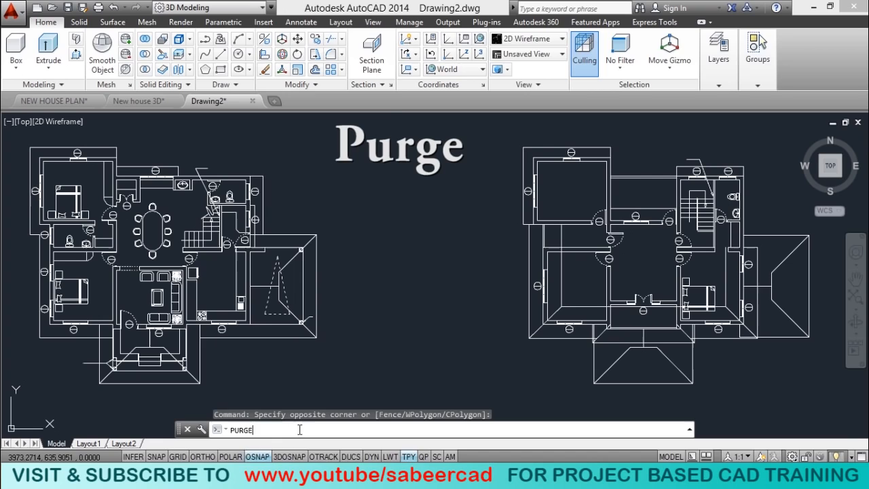
pyautogui.moveTo(280, 56)
pyautogui.mouseDown()
pyautogui.moveTo(624, 32)
pyautogui.moveTo(682, 20)
pyautogui.mouseUp()
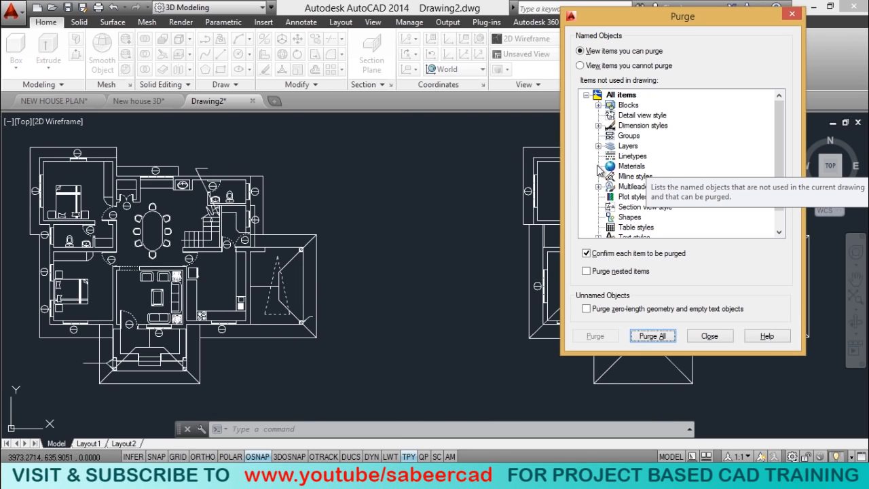
pyautogui.click(652, 336)
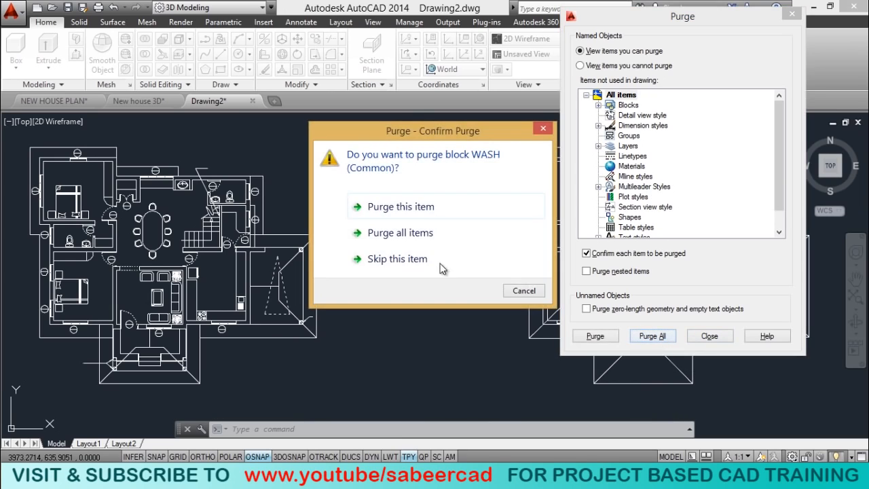
pyautogui.click(419, 233)
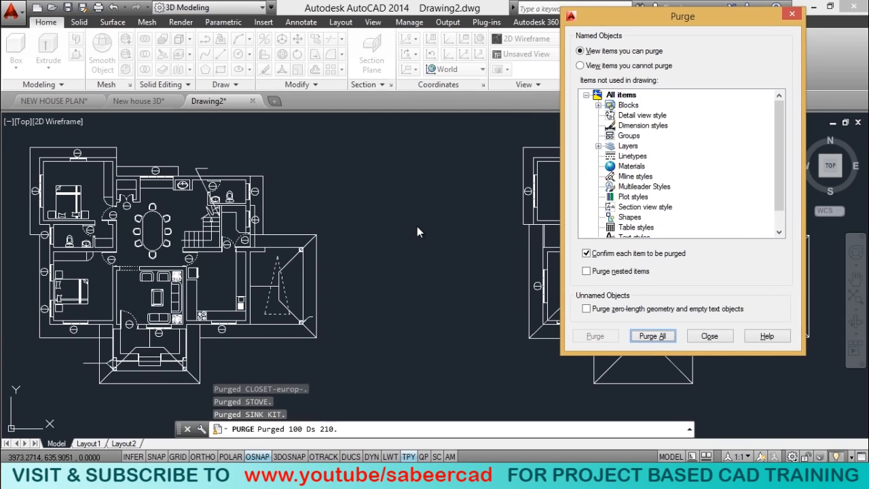
pyautogui.click(598, 147)
pyautogui.click(598, 147)
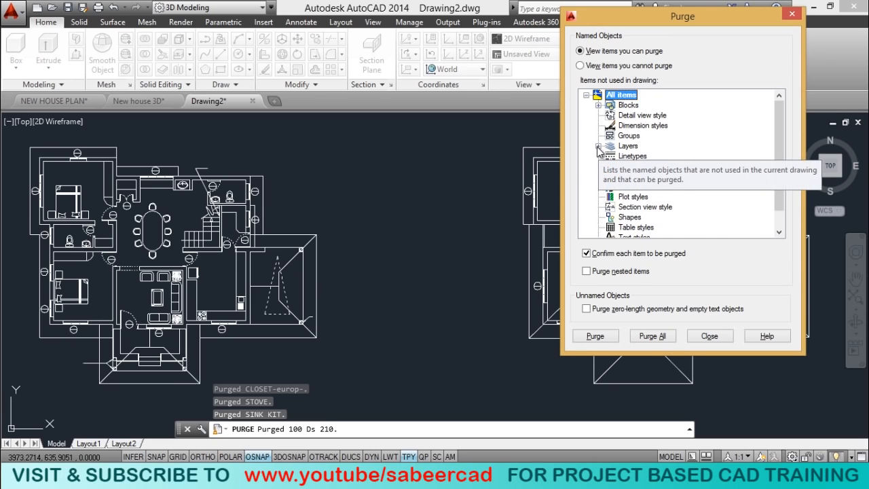
pyautogui.click(657, 335)
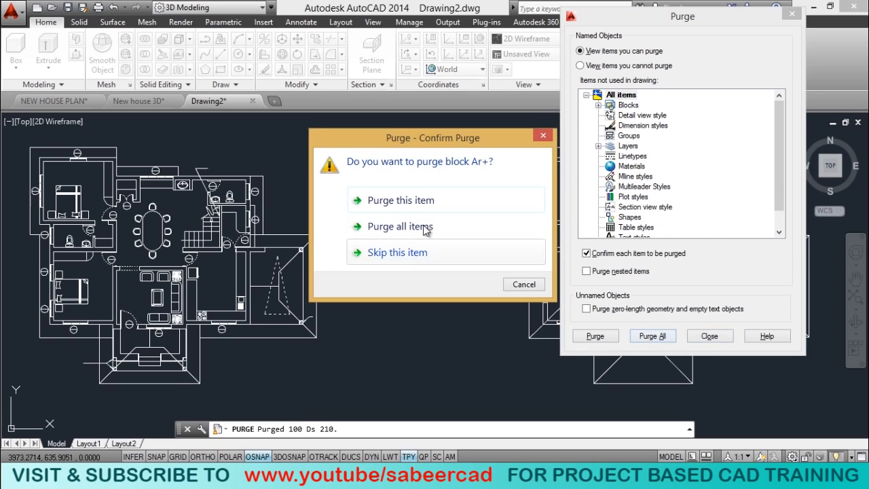
pyautogui.click(425, 230)
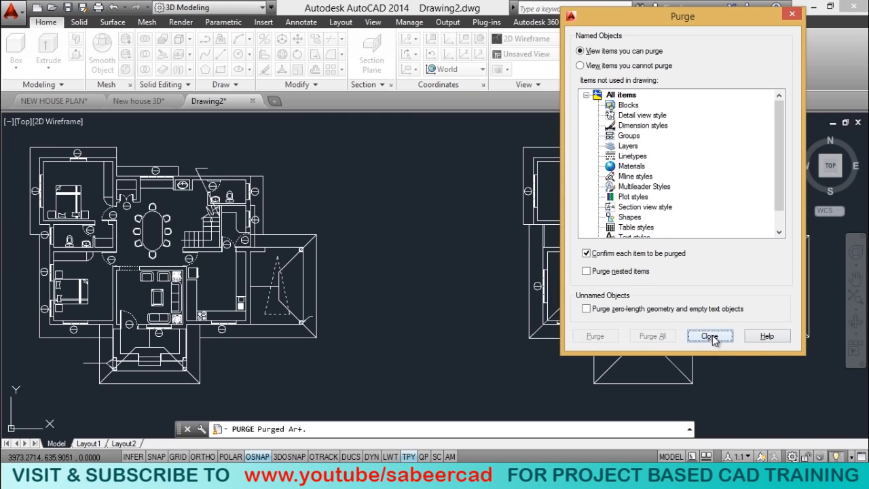
pyautogui.click(709, 336)
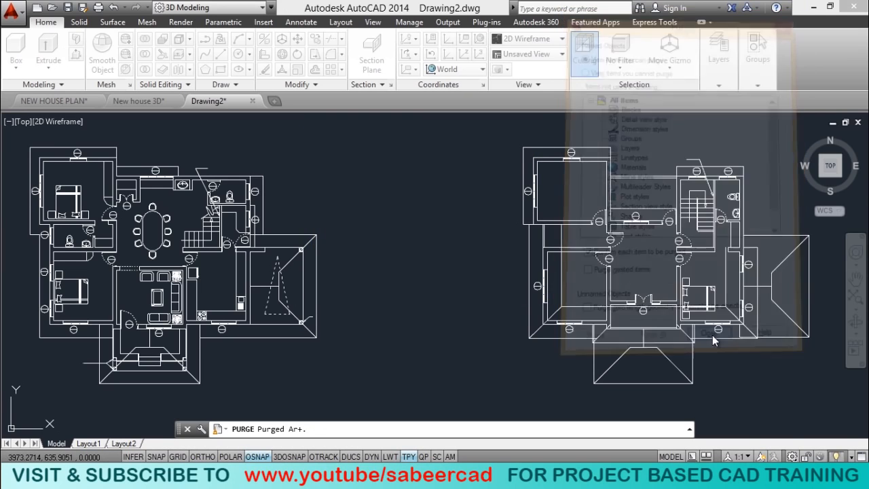
# - Lock the PLAN layer so the floor plans cannot be edited
pyautogui.moveTo(720, 61)
pyautogui.click(763, 130)
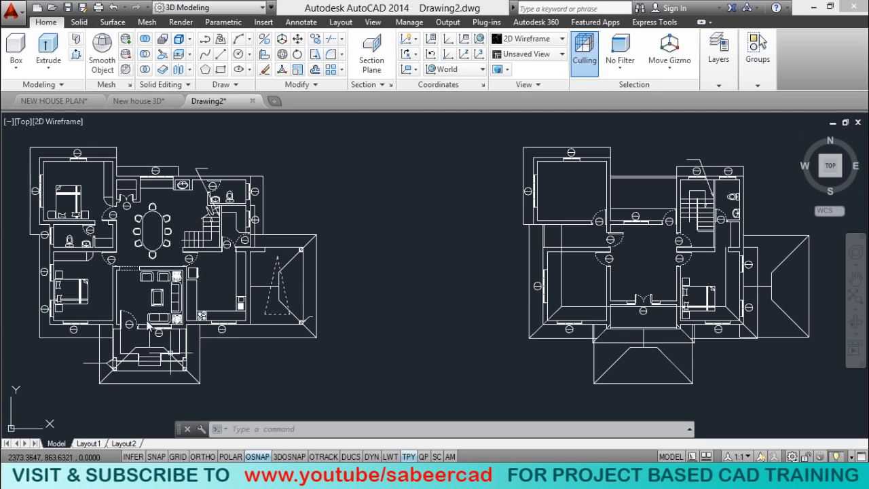
pyautogui.click(264, 314)
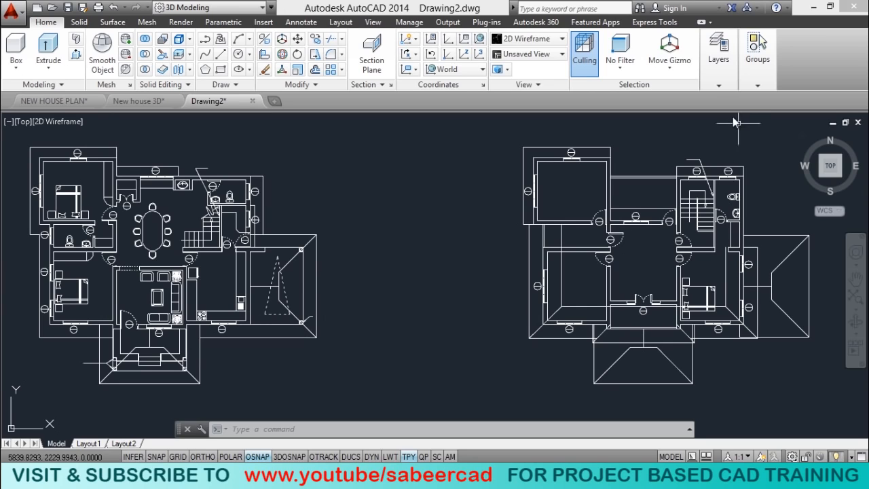
pyautogui.moveTo(754, 85)
pyautogui.moveTo(727, 79)
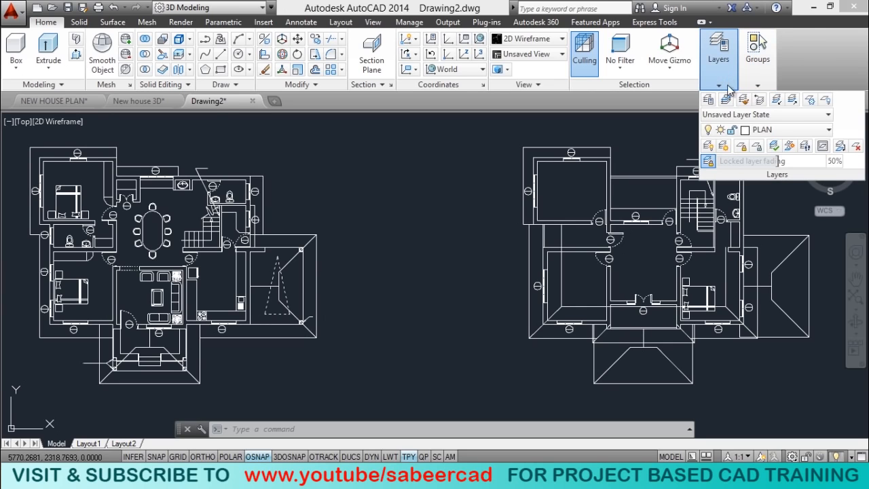
pyautogui.click(752, 130)
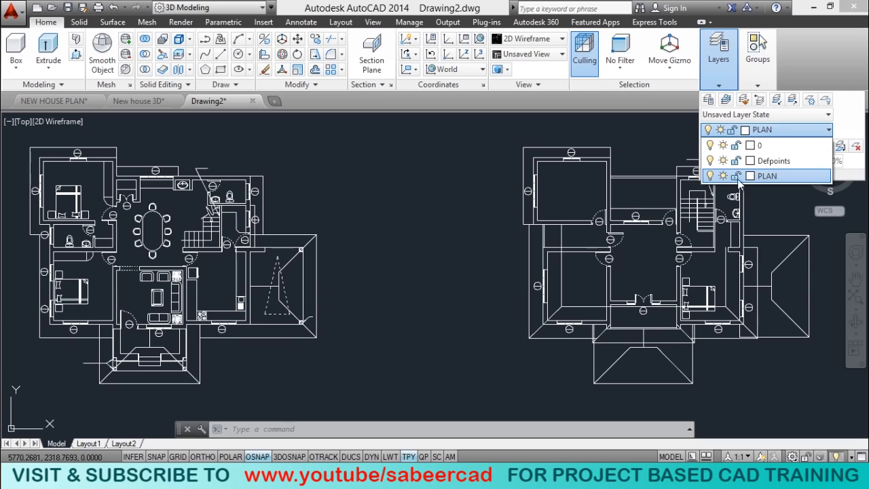
pyautogui.click(736, 177)
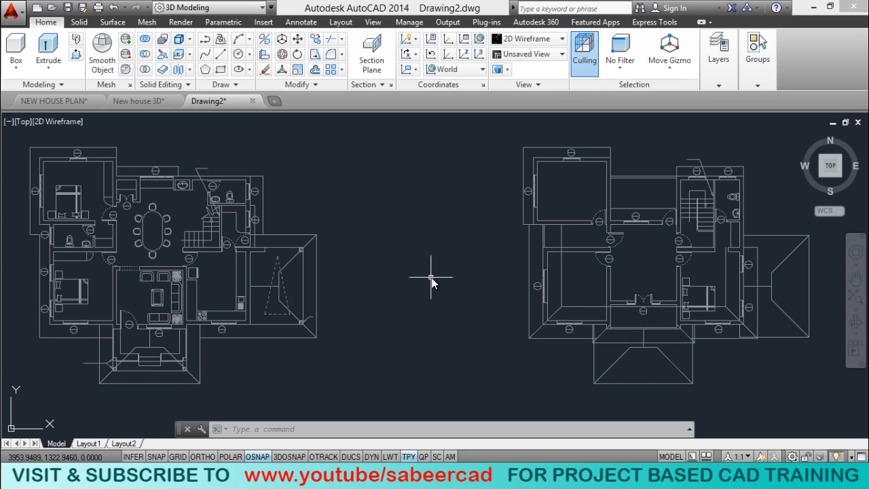
# - Switch to the SW Isometric view and frame the floor plan that contains the dining table
pyautogui.click(820, 177)
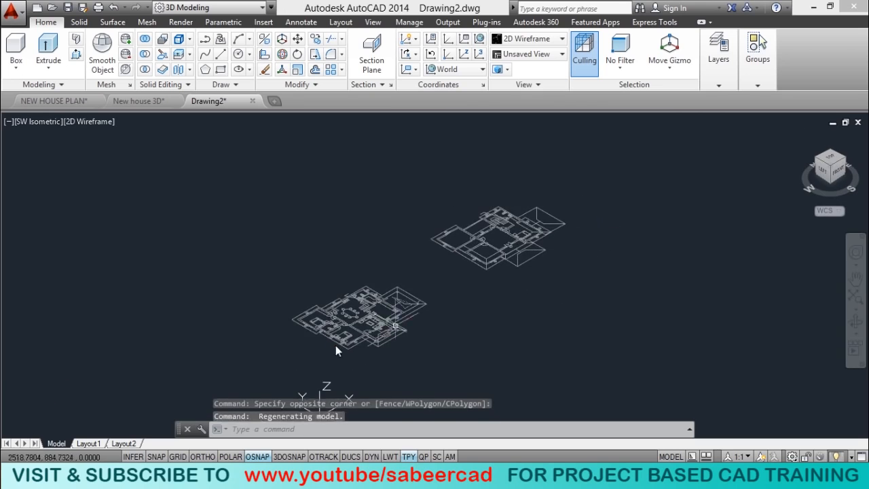
pyautogui.scroll(6, 350, 357)
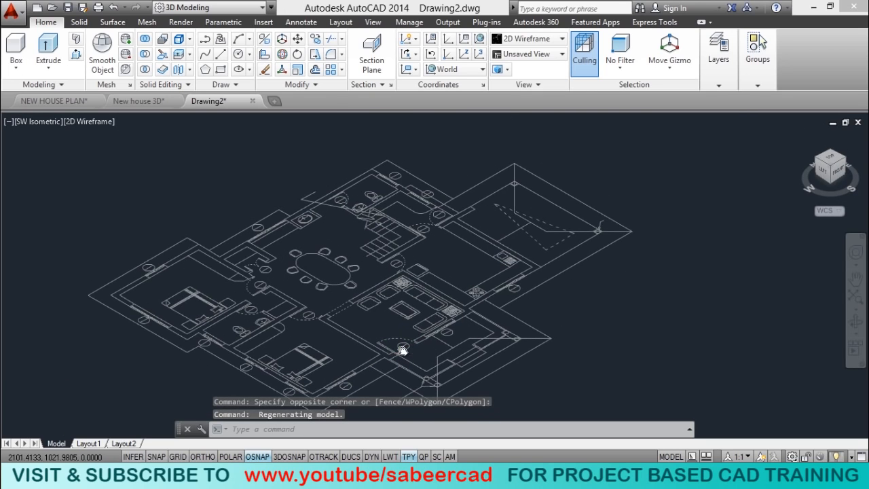
pyautogui.moveTo(397, 362); pyautogui.dragTo(412, 348, button='middle')
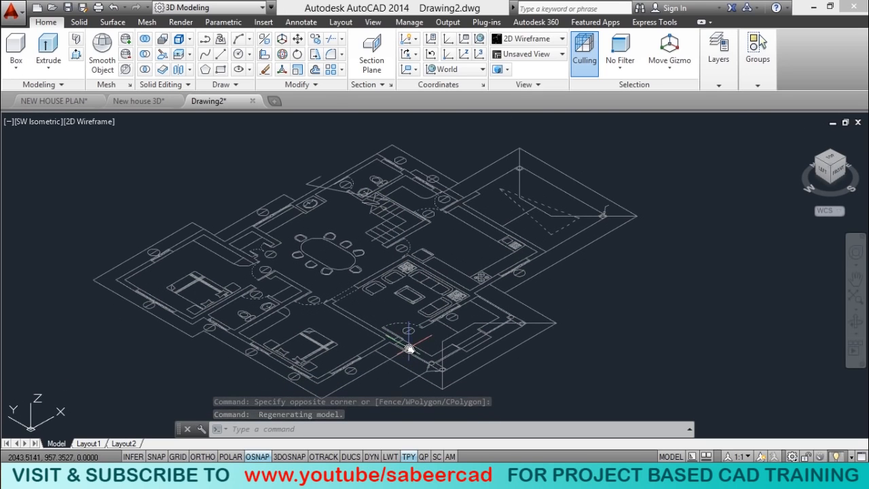